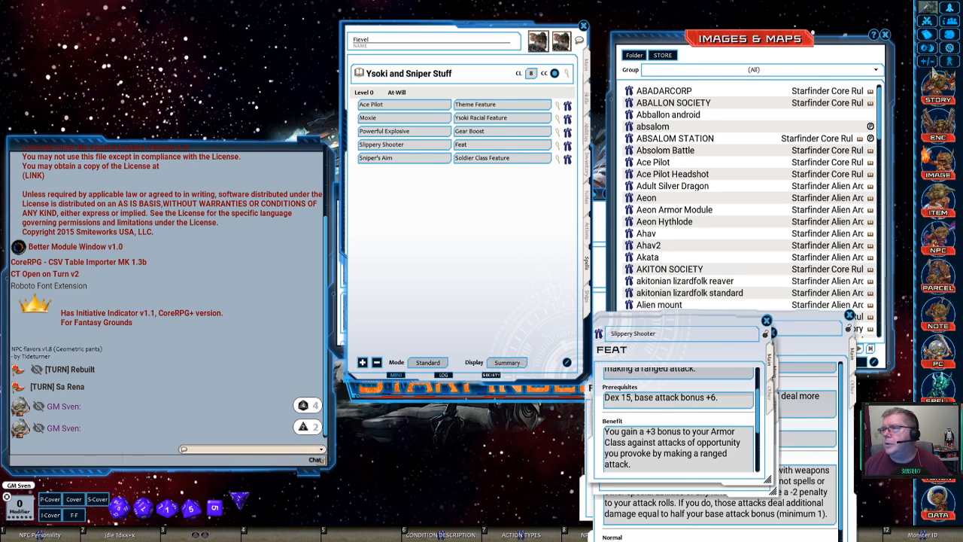
Open the combat tracker, close the Slippery Shooter feat and move the Opening Volley feat window clear of the other feats
left_click(933, 26)
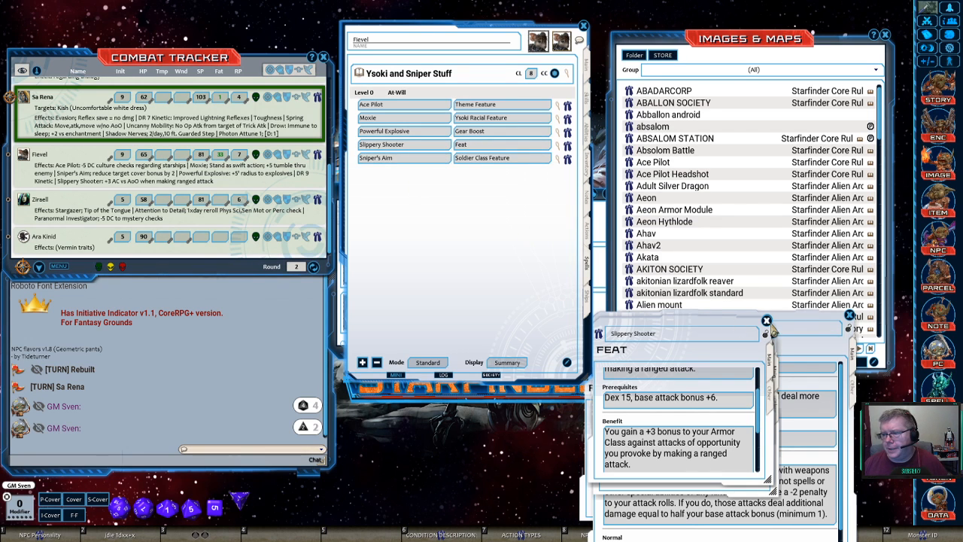
left_click(766, 321)
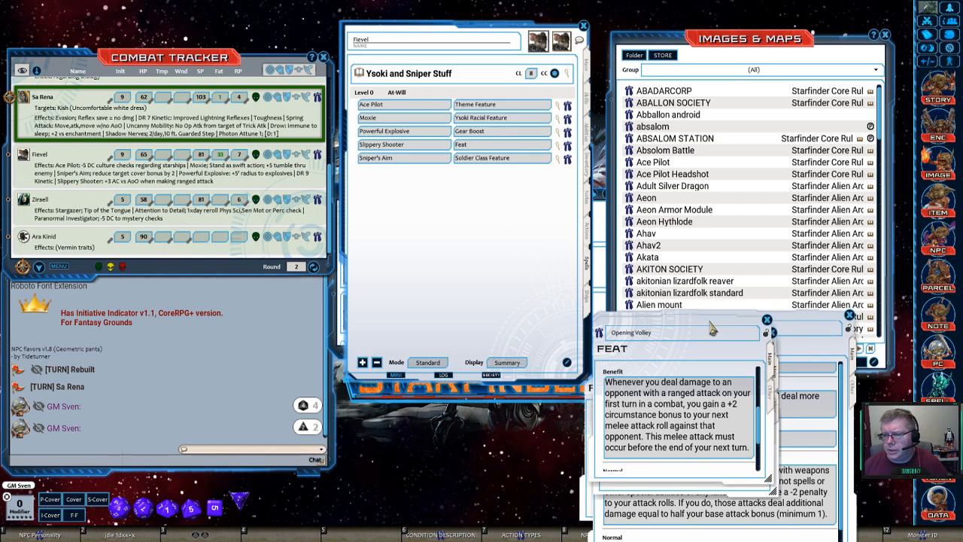
left_click_drag(711, 325, 704, 236)
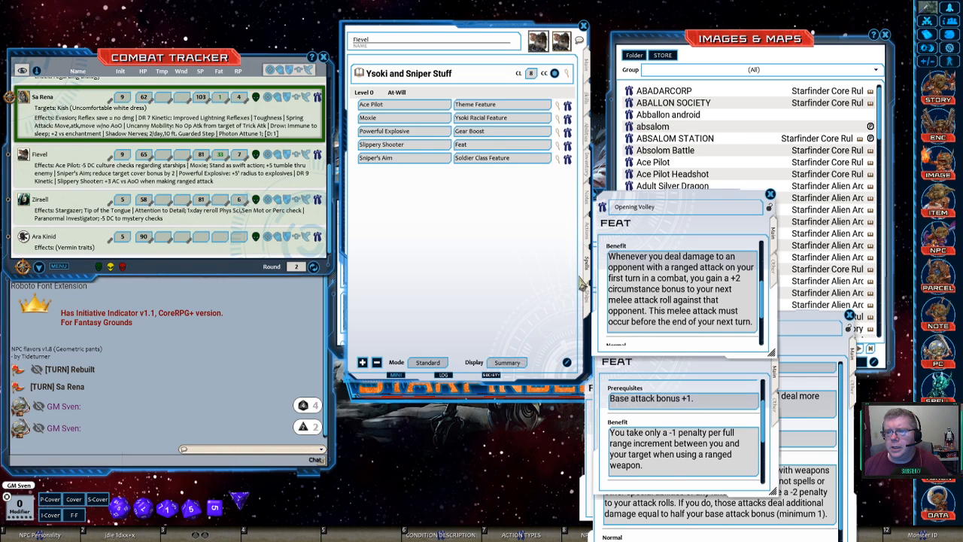
Show Fievel's actions page and enlarge the Opening Volley feat window so its benefit text is readable
left_click(588, 230)
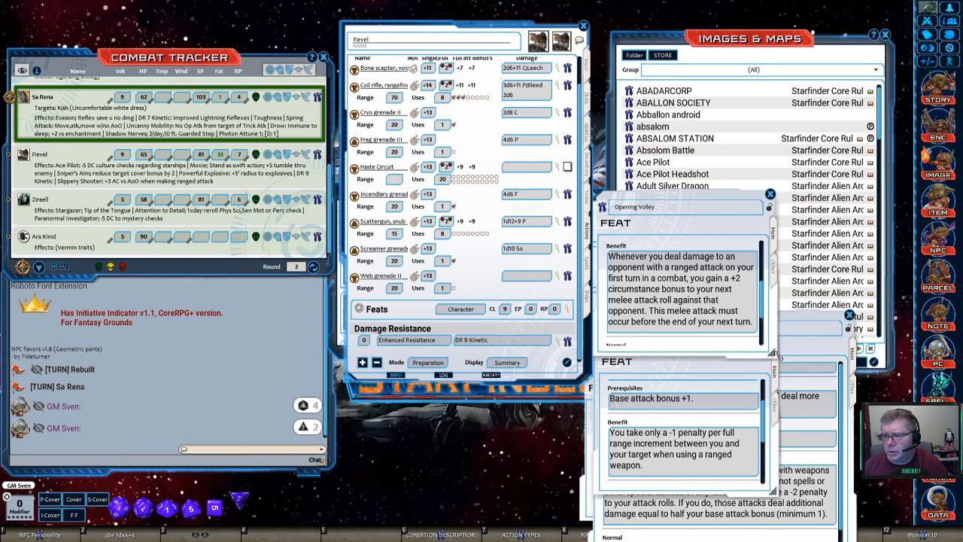
left_click_drag(774, 355, 831, 407)
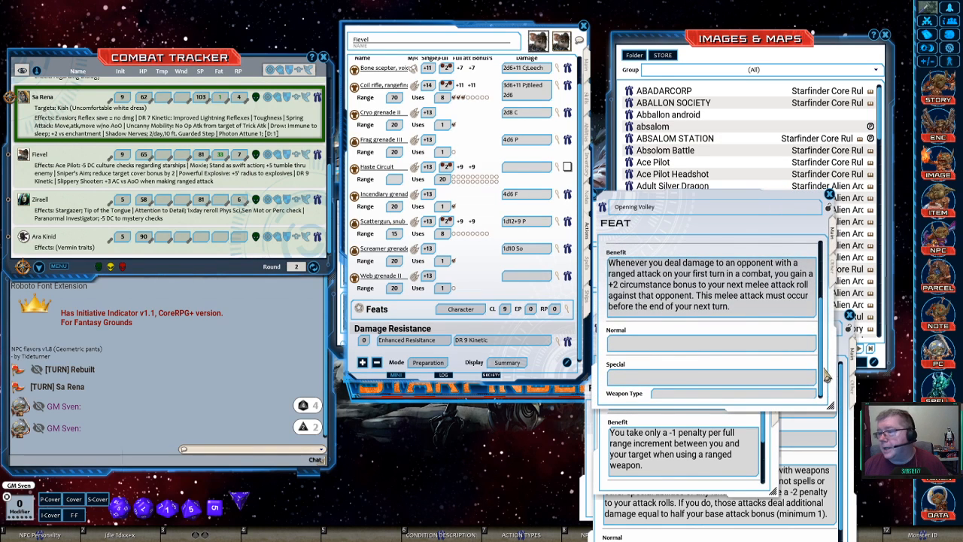
mouse_move(821, 368)
left_mouse_down()
mouse_move(830, 297)
mouse_move(819, 378)
left_mouse_up()
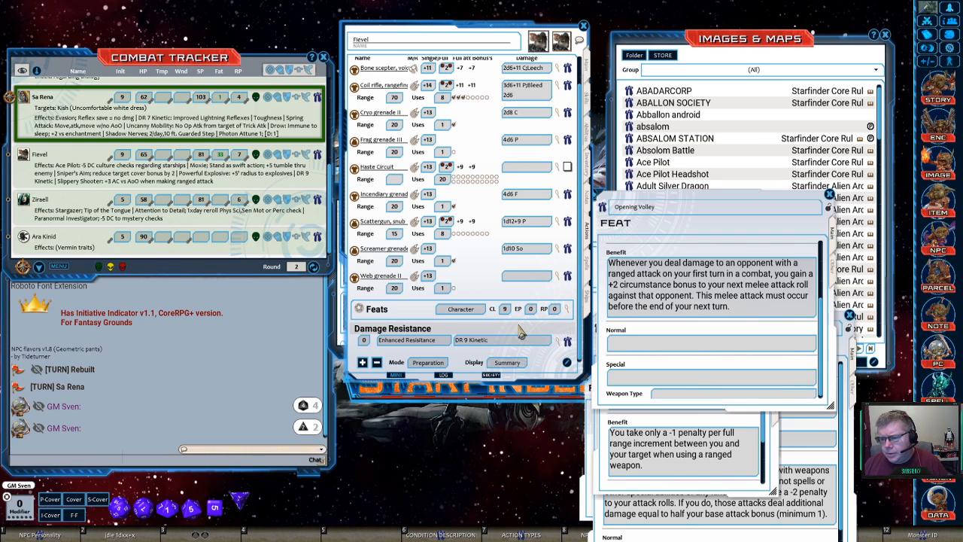
Set the number of sections in Fievel's Feats group to 2 and hide the group's settings
scroll(516, 335, "up", 1)
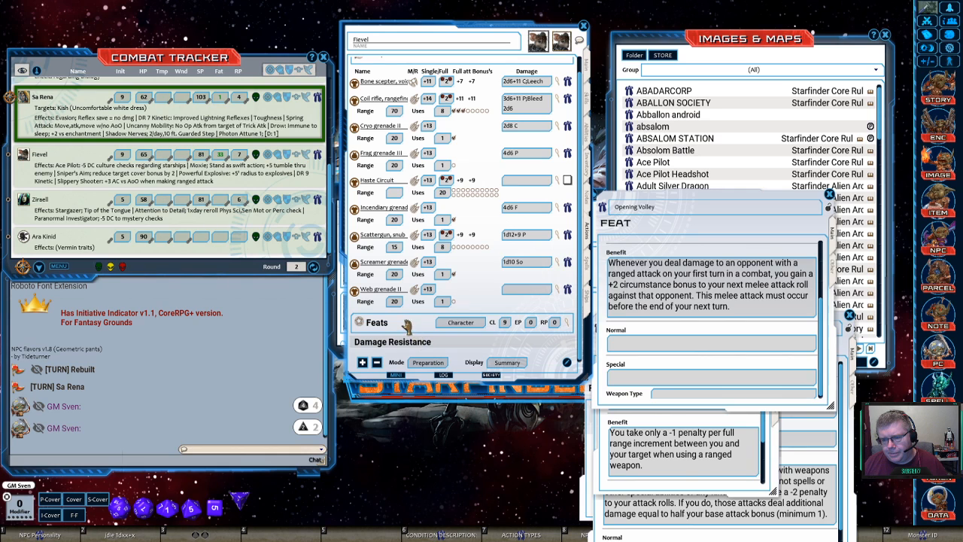
left_click(567, 323)
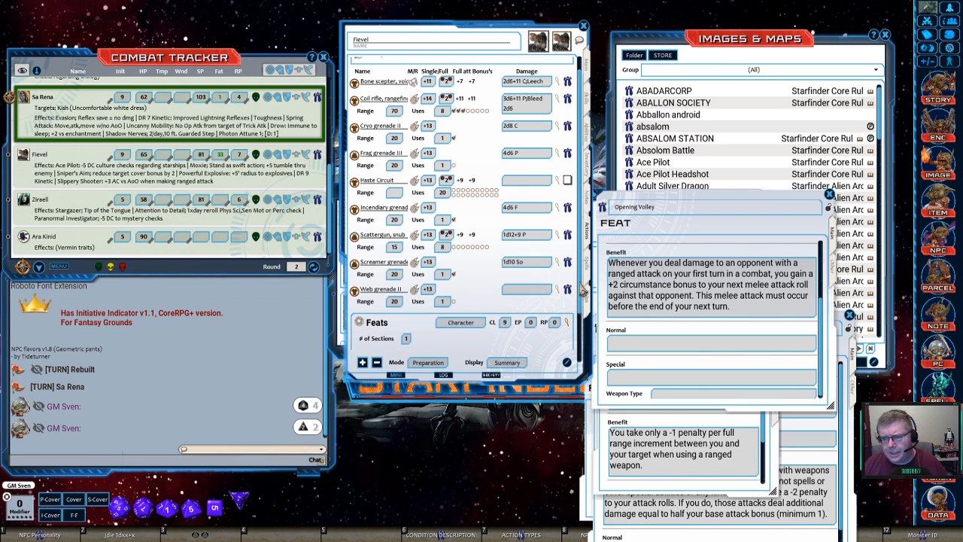
scroll(582, 288, "down", 3)
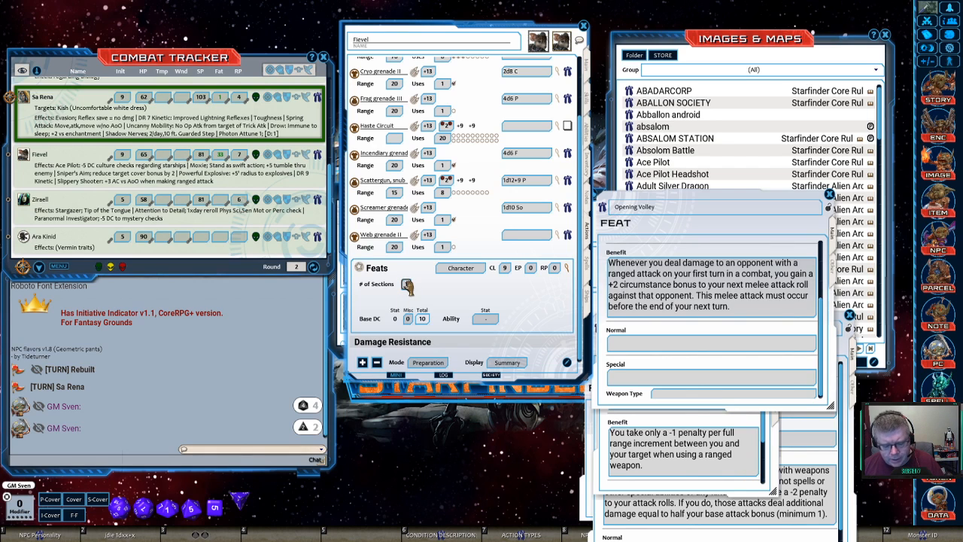
scroll(406, 284, "up", 1)
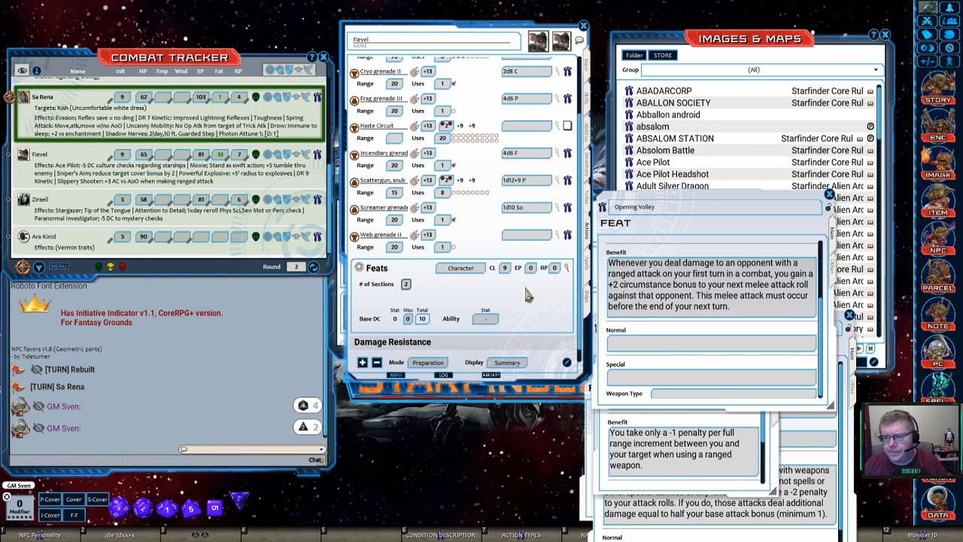
left_click(567, 267)
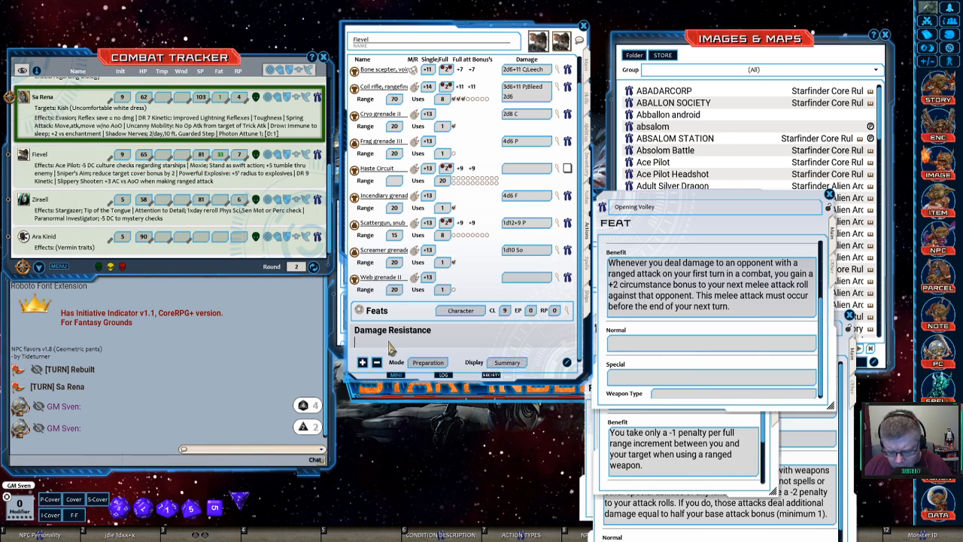
Title the new Feats section "Opening Volley" and add an entry named "Opening Volley" under it
type("Opening")
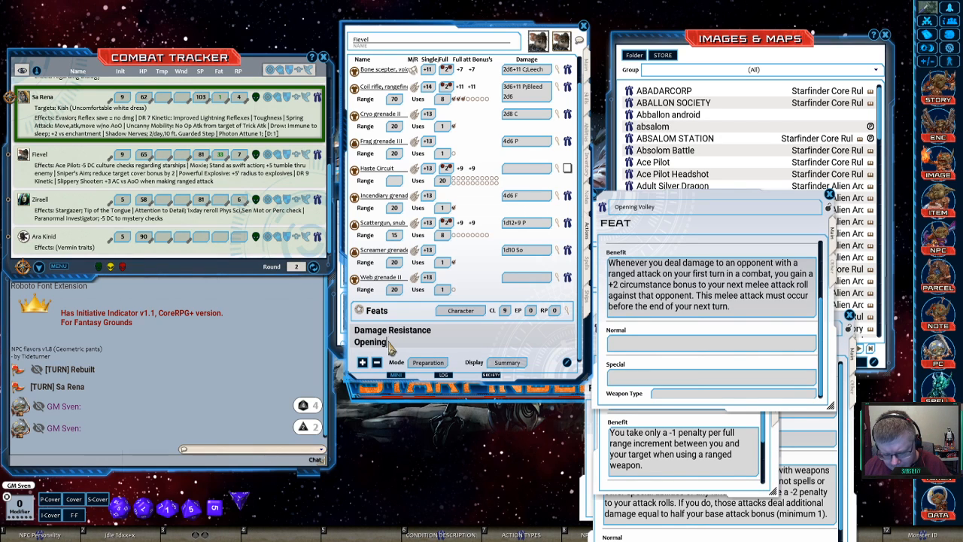
type(" Volley")
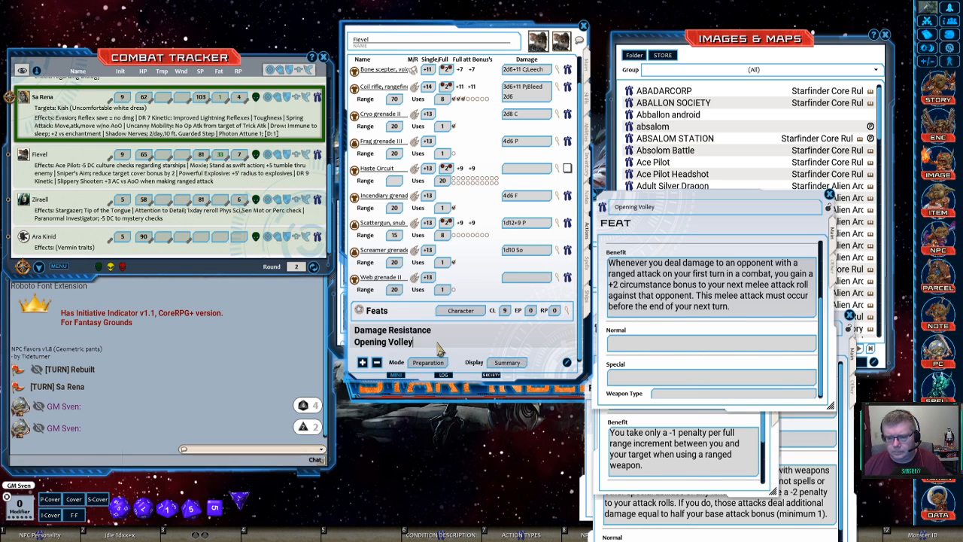
key("Return")
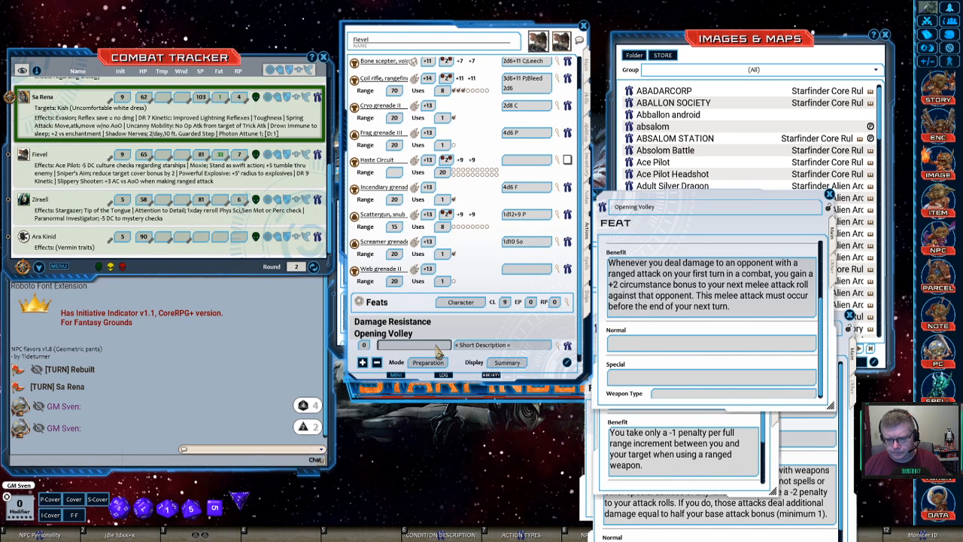
type("O")
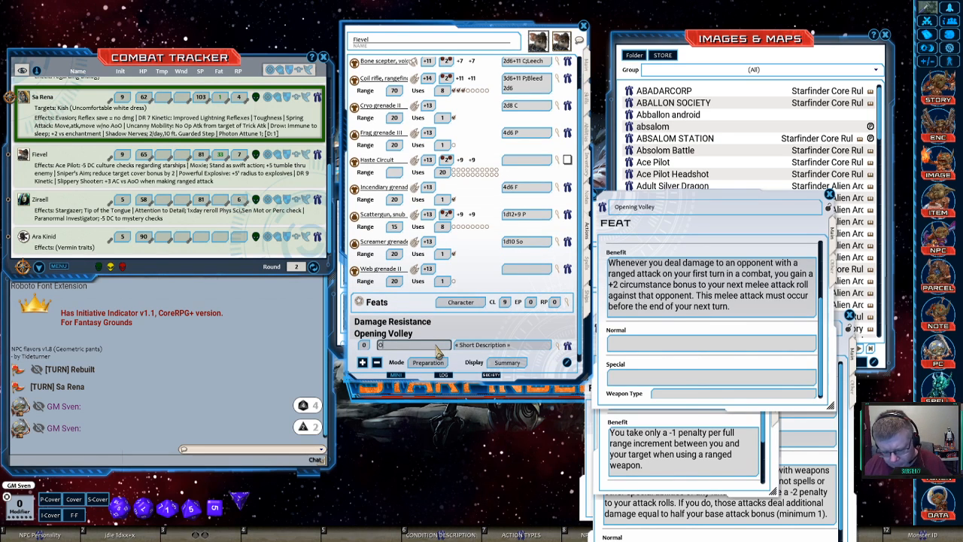
type("pening Volley")
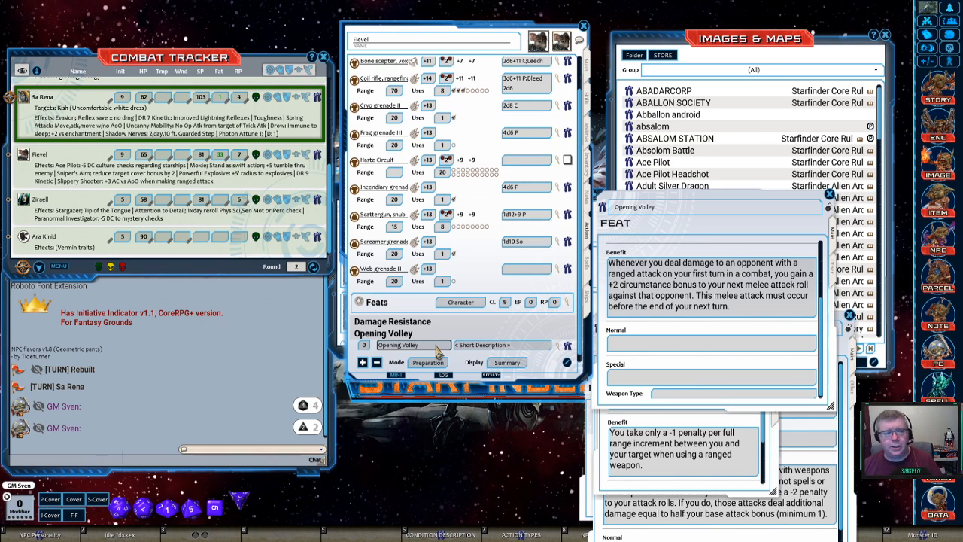
Open the Opening Volley entry's details and fill in Source as "Feat" and Feature as "Combat Feat"
left_click(567, 345)
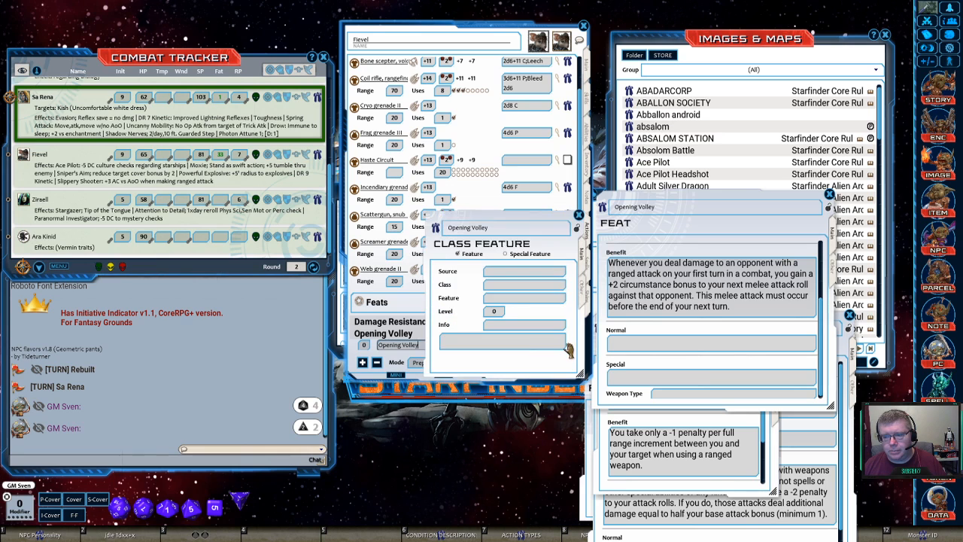
left_click_drag(519, 217, 358, 217)
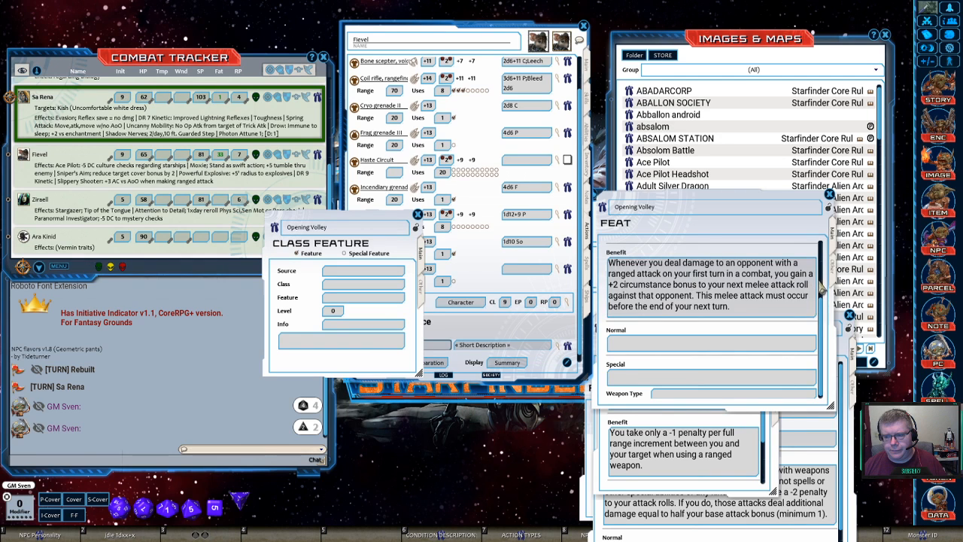
left_click_drag(821, 323, 825, 285)
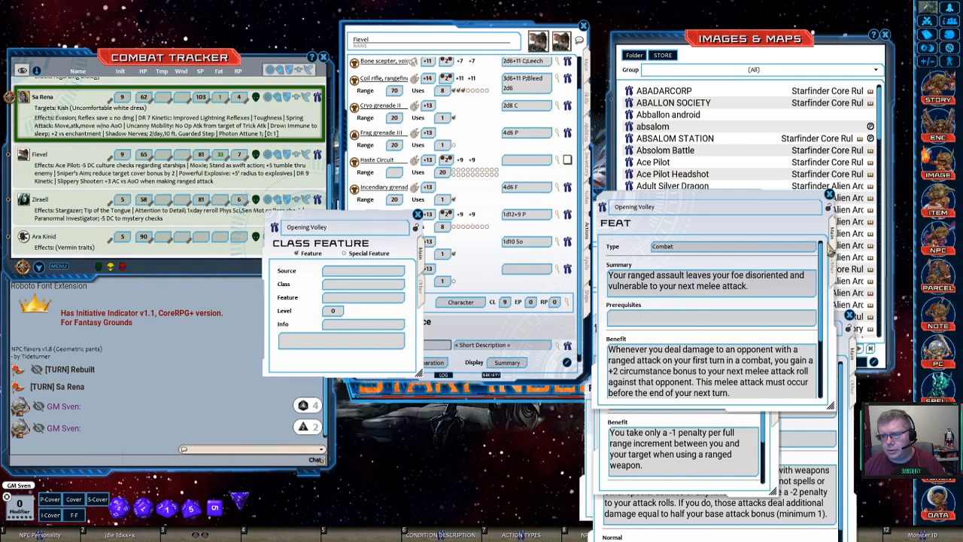
left_click(342, 272)
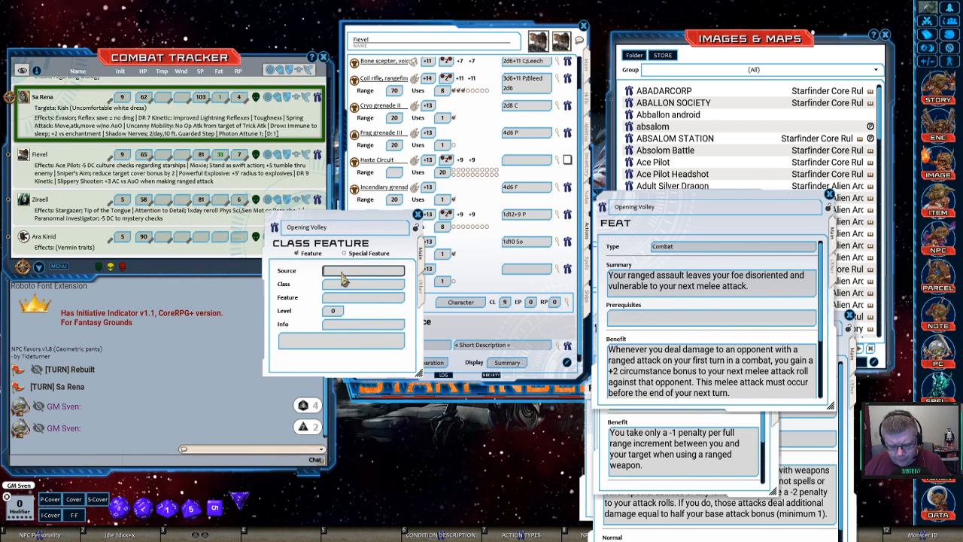
key("shift")
type("Feat")
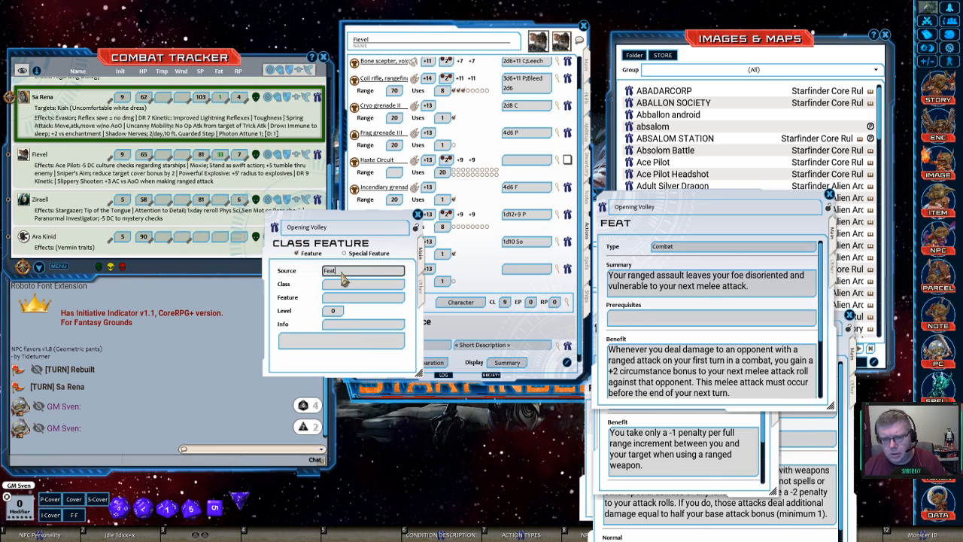
key("Tab")
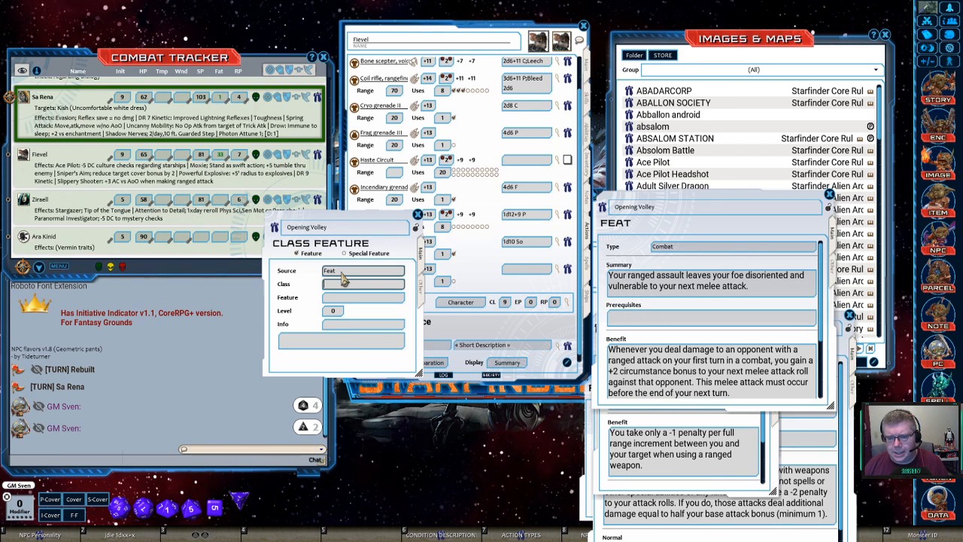
key("Tab")
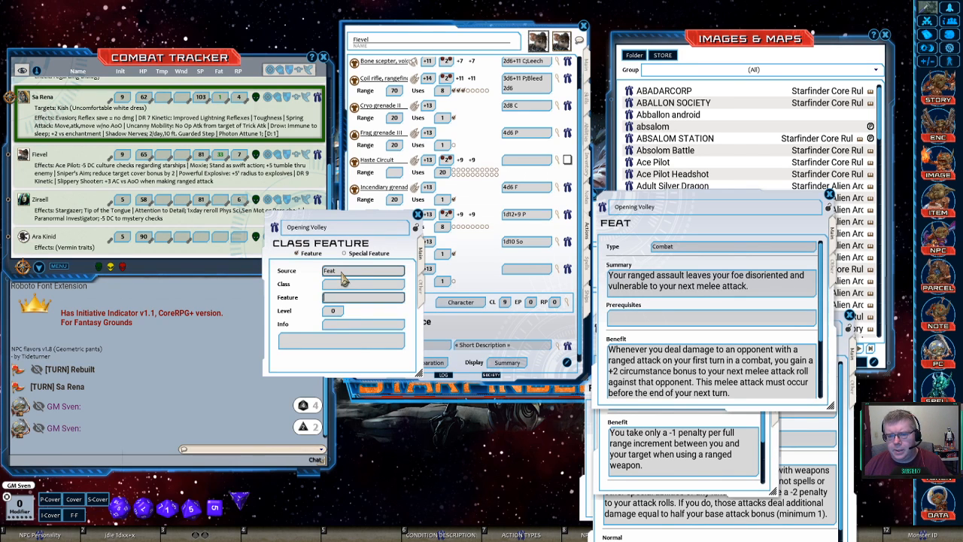
type("Combat Feat")
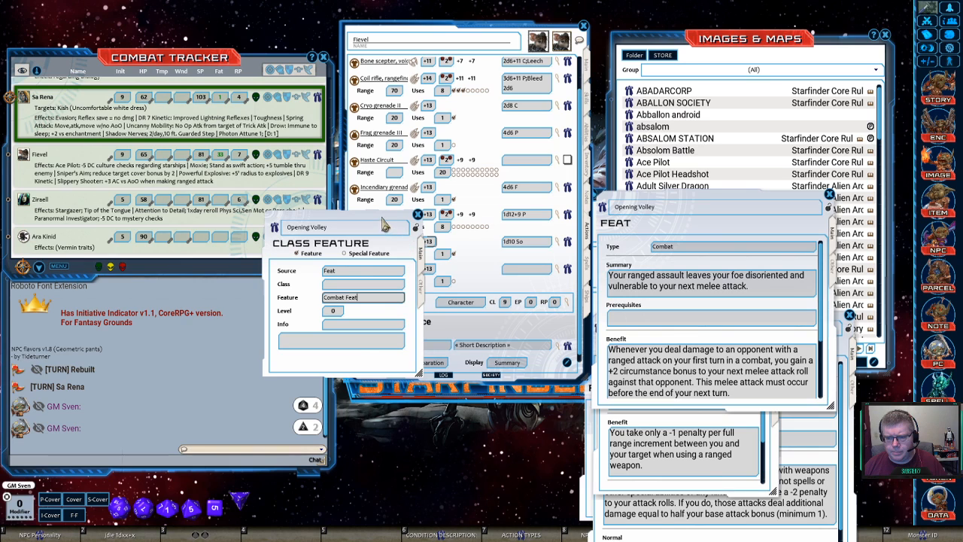
Copy the Opening Volley feat's summary text into the short description of the entry on Fievel's actions page
left_click_drag(385, 226, 315, 250)
left_click(619, 278)
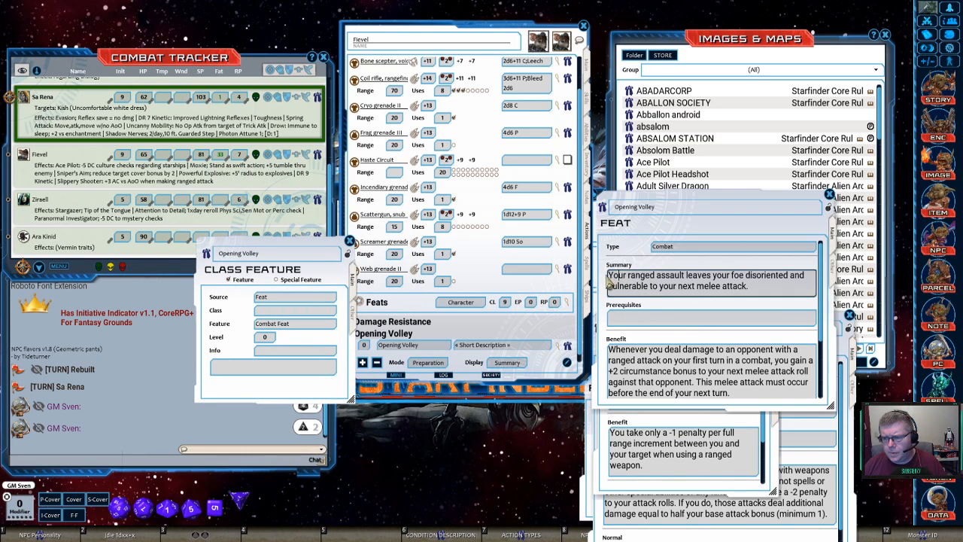
left_click_drag(609, 276, 751, 298)
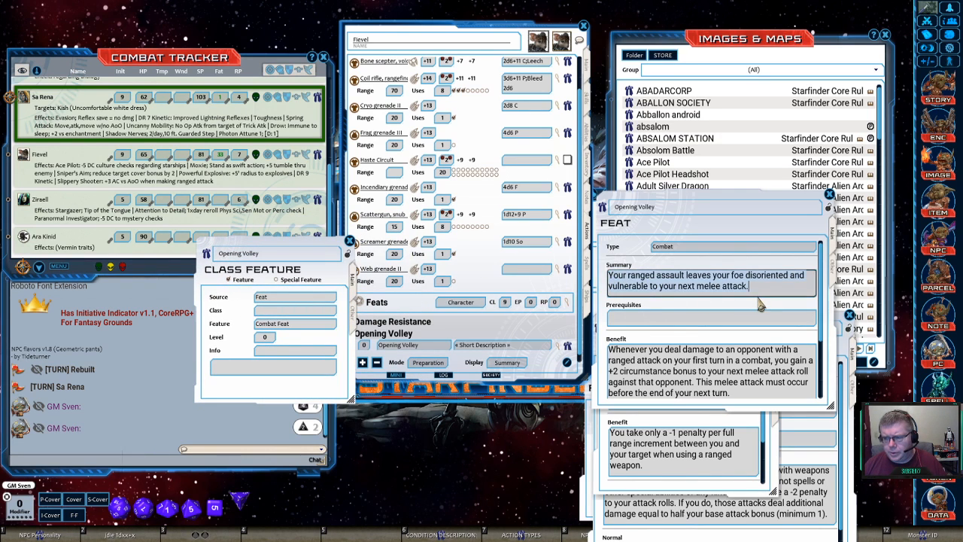
left_click(518, 344)
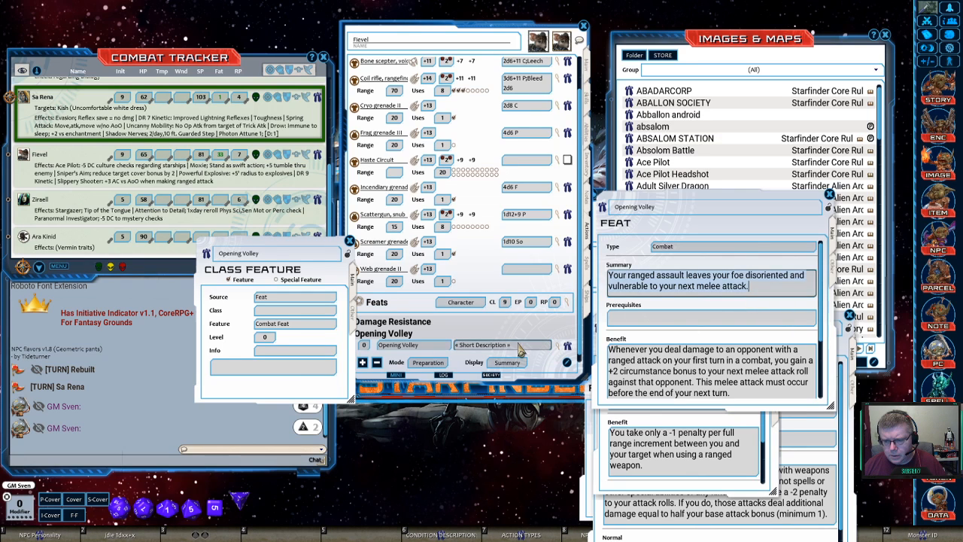
key("ctrl+v")
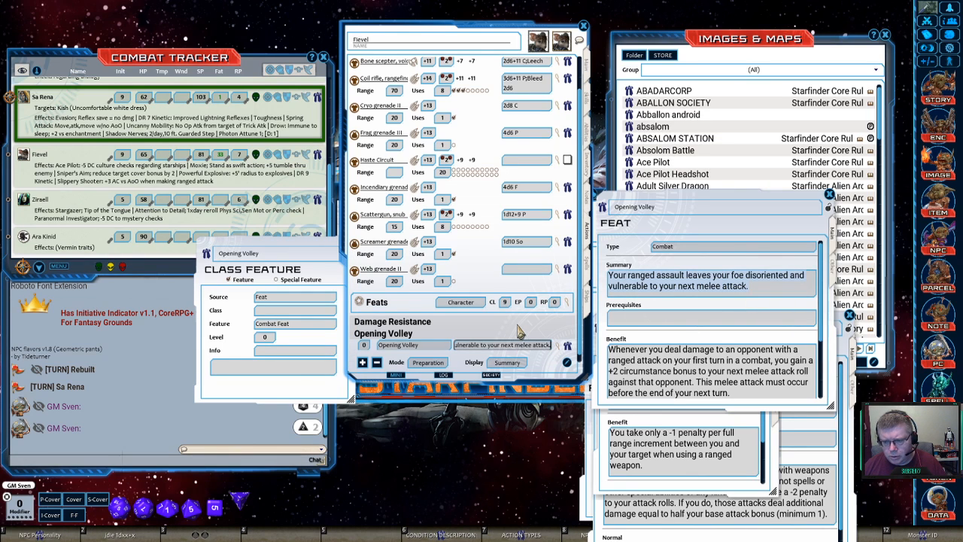
Copy the feat's full benefit text into the Opening Volley class feature's description, then lock and close that record
left_click(669, 364)
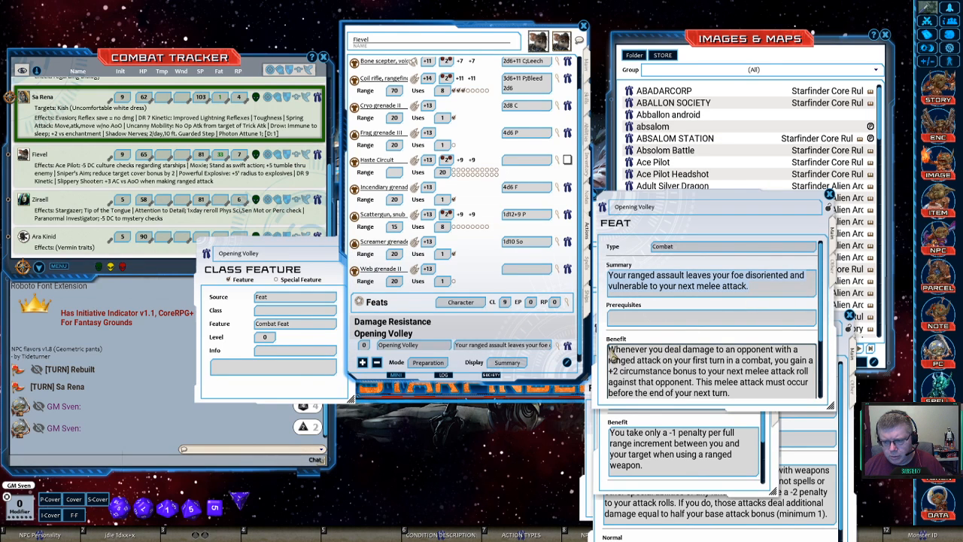
left_click_drag(610, 349, 739, 401)
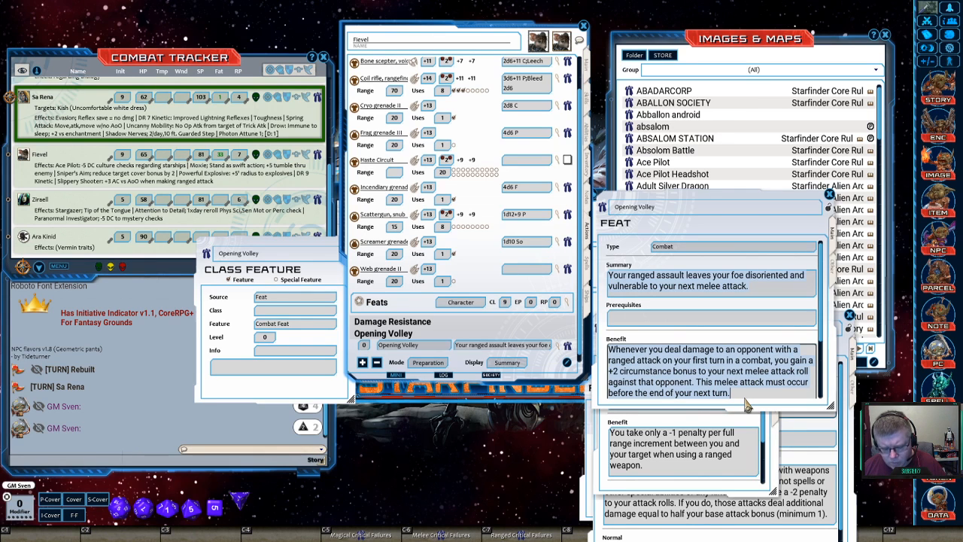
left_click(289, 367)
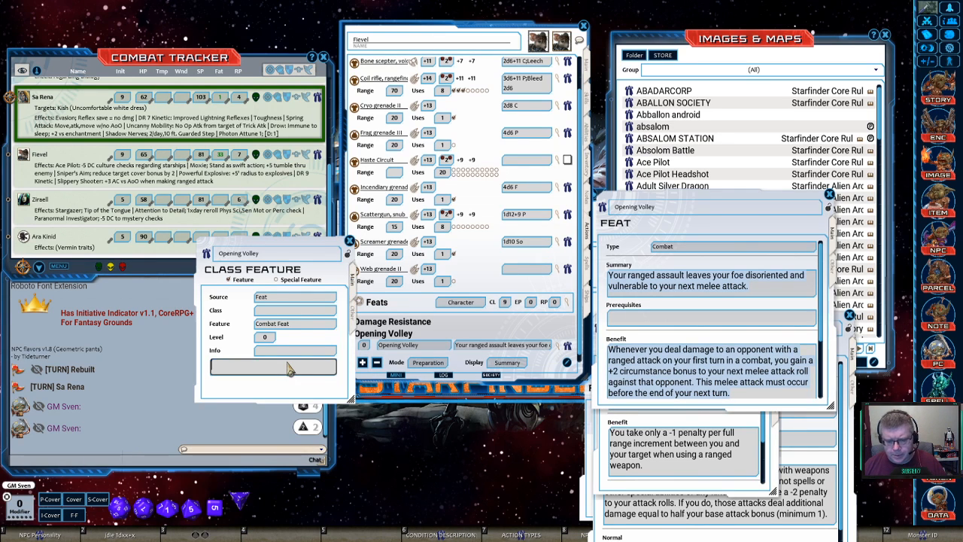
type("Whenever you deal damage to an opponent with a ranged attack on your first turn in a combat, you gain a +2 circumstance bonus to your next melee attack roll against that opponent. This melee attack must occur before the end of your next turn.")
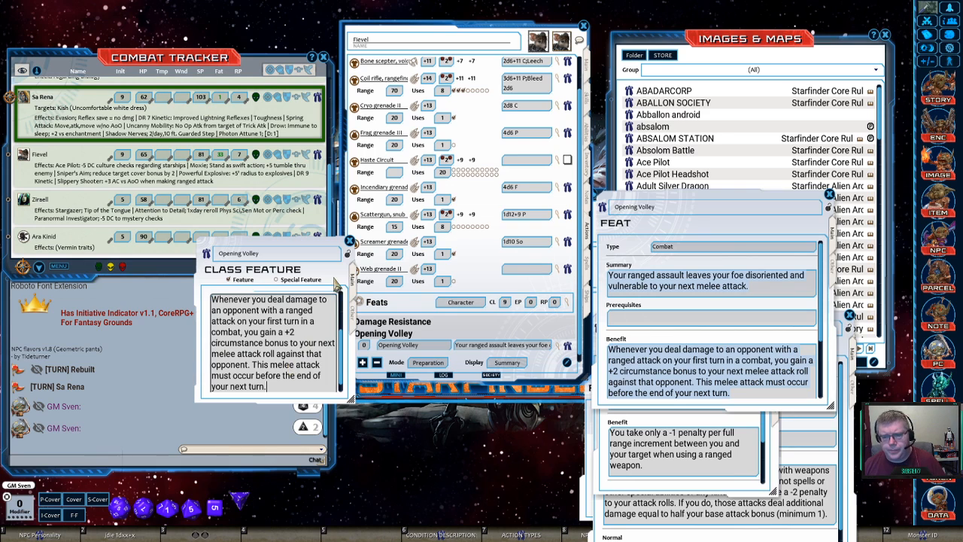
left_click(348, 253)
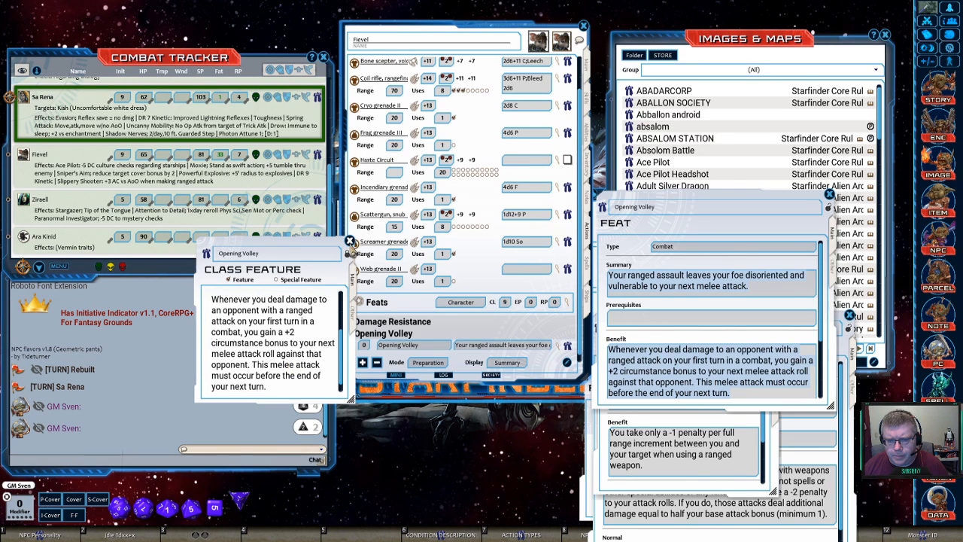
left_click(349, 241)
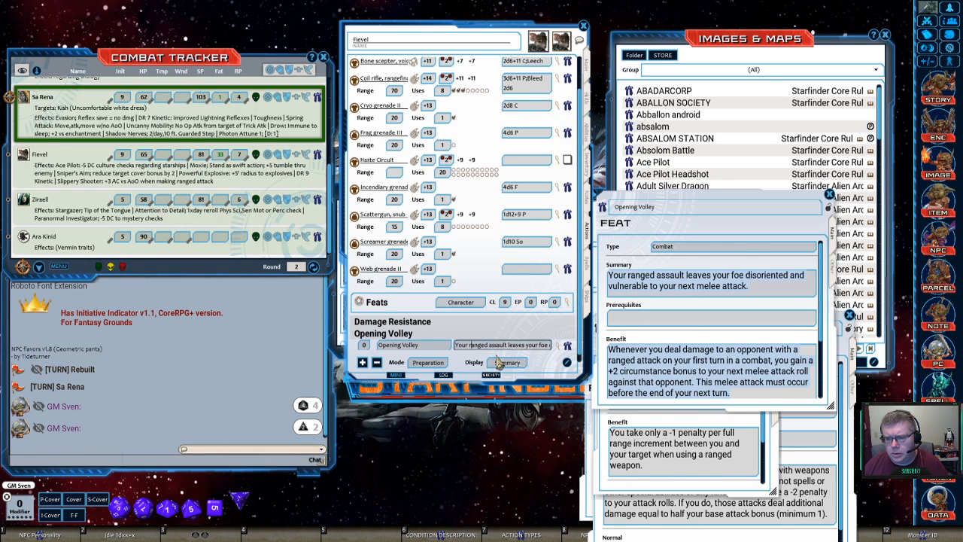
Shorten the Opening Volley entry's short description to "Ranged hit = +2 melee attack" and lock the Opening Volley feat record
key("BackSpace")
key("BackSpace")
key("BackSpace")
key("BackSpace")
key("BackSpace")
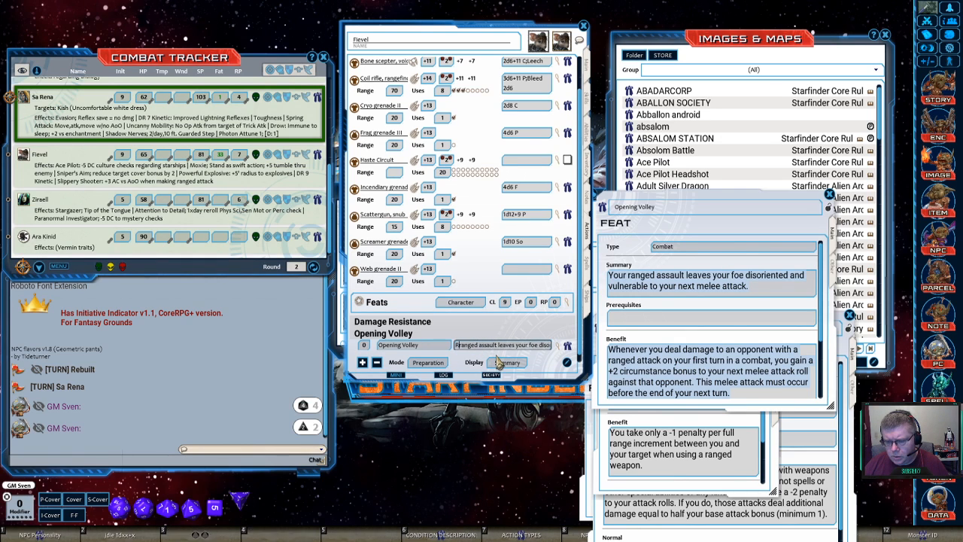
type("R")
key("Delete")
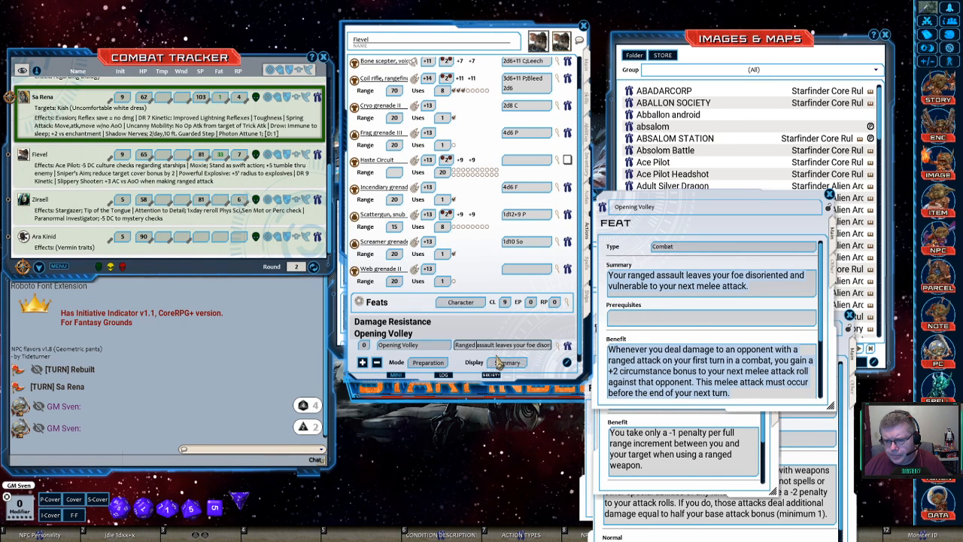
type("hit")
key("Delete")
key("Delete")
key("Delete")
key("Delete")
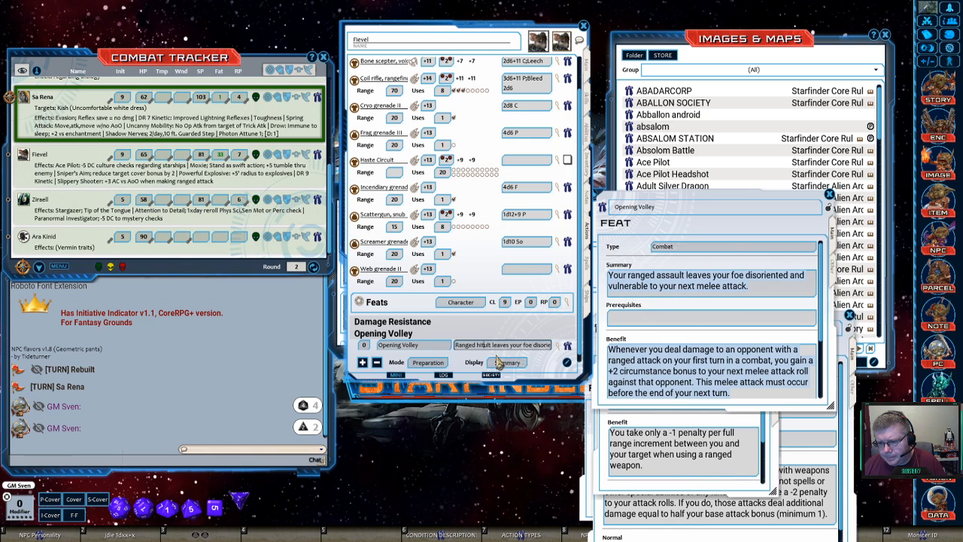
key("Delete")
key("Delete")
key("Delete")
key("Delete")
key("Delete")
key("Delete")
key("Delete")
key("Delete")
key("Delete")
key("Delete")
key("Delete")
key("Delete")
key("Delete")
key("Delete")
key("Delete")
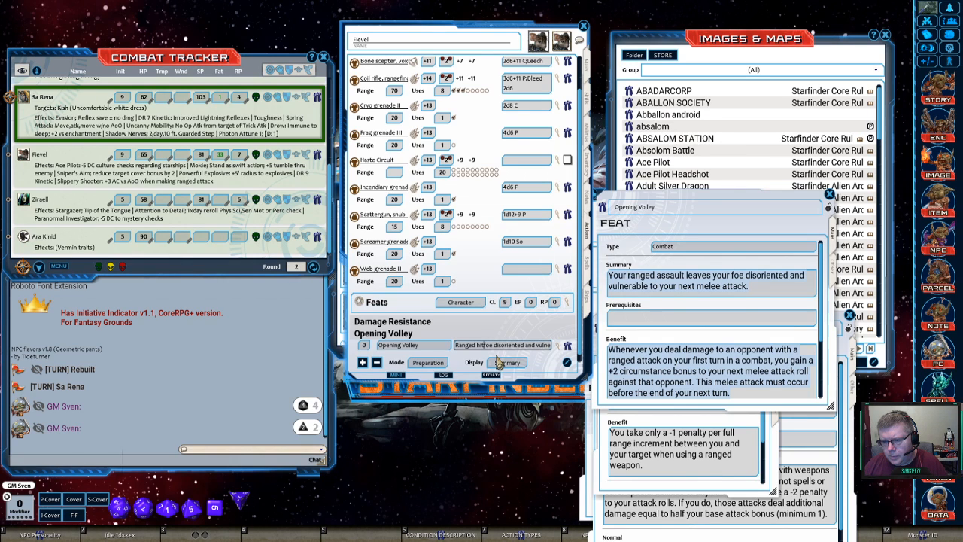
key("Delete")
key("Delete")
key("Delete")
key("Delete")
key("Delete")
key("Delete")
key("Delete")
key("Delete")
key("Delete")
key("Delete")
key("Delete")
key("Delete")
key("Delete")
key("Delete")
key("Delete")
key("Delete")
key("Delete")
key("Delete")
key("Delete")
key("Delete")
key("Delete")
key("Delete")
key("Delete")
key("Delete")
key("Delete")
key("Delete")
key("Delete")
key("Delete")
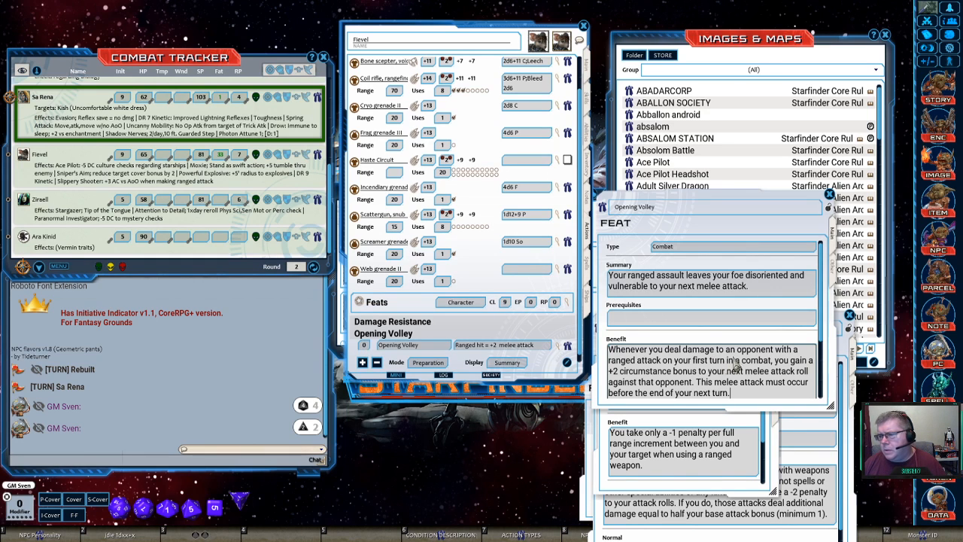
scroll(823, 325, "down", 3)
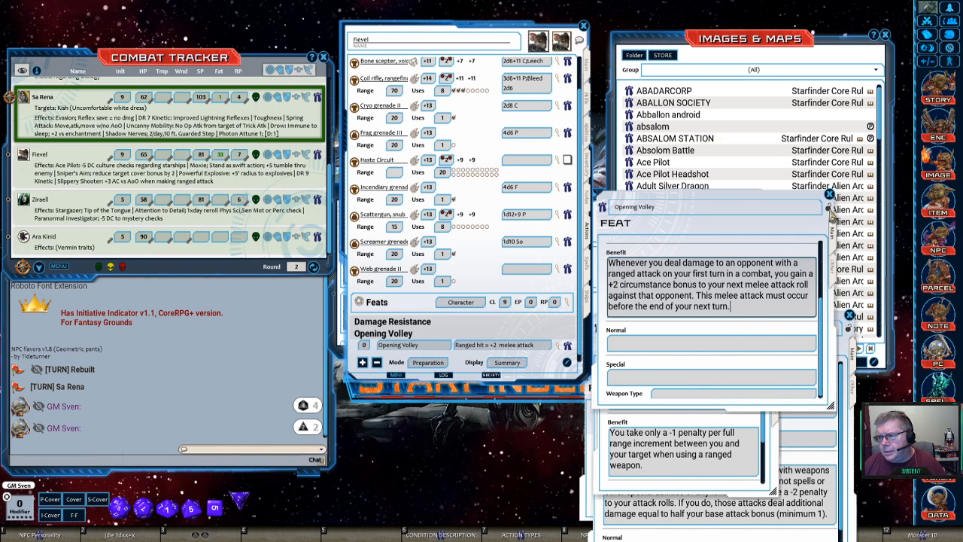
left_click(830, 213)
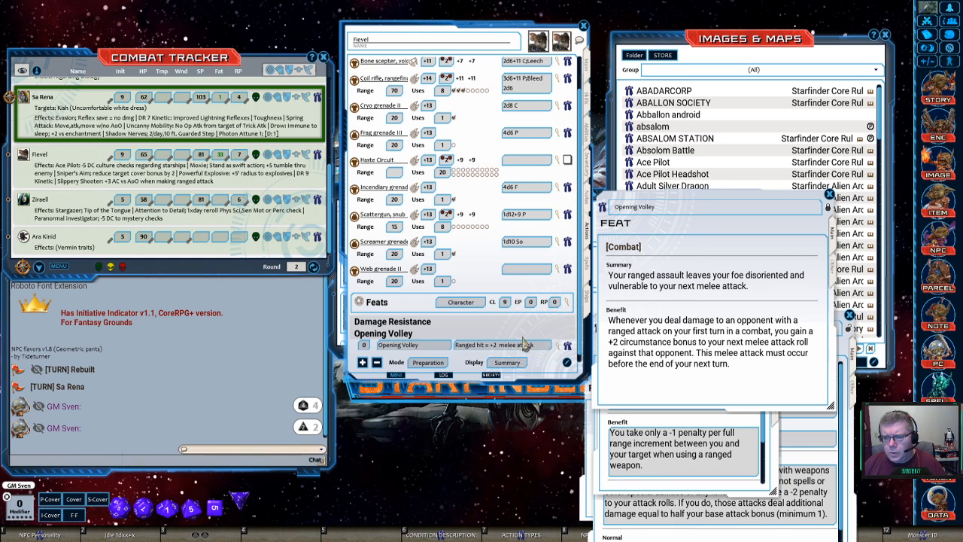
Add an effect action to the Opening Volley entry in Fievel's Feats group
scroll(581, 346, "down", 1)
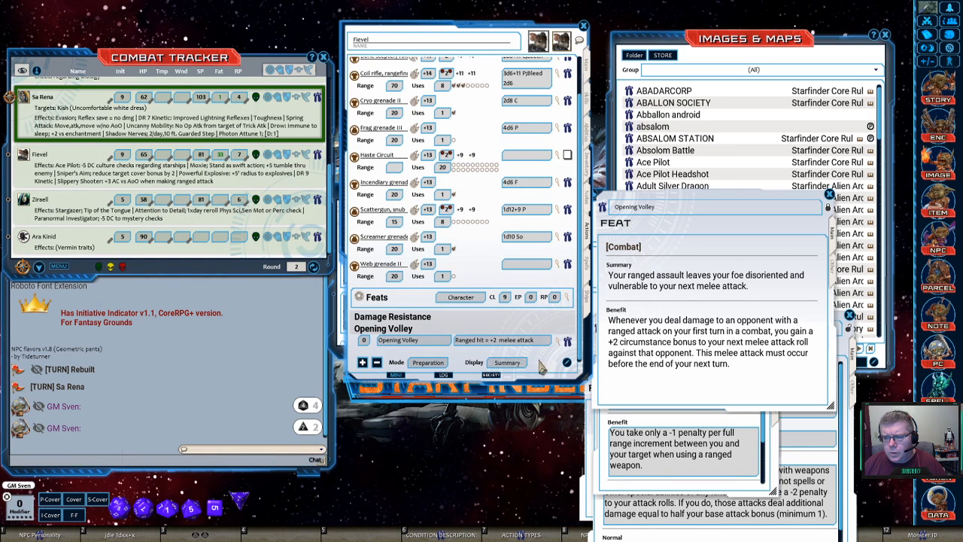
right_click(426, 340)
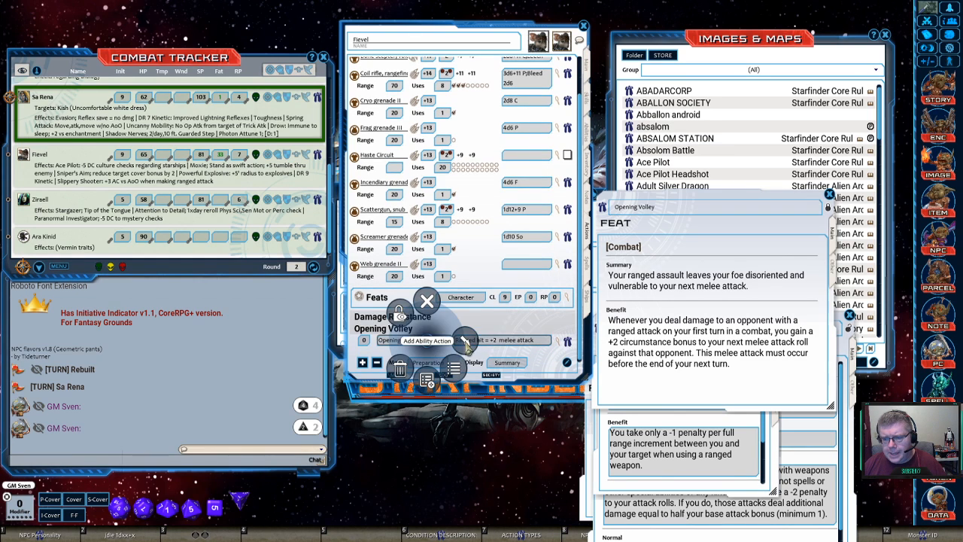
left_click(465, 344)
left_click(470, 385)
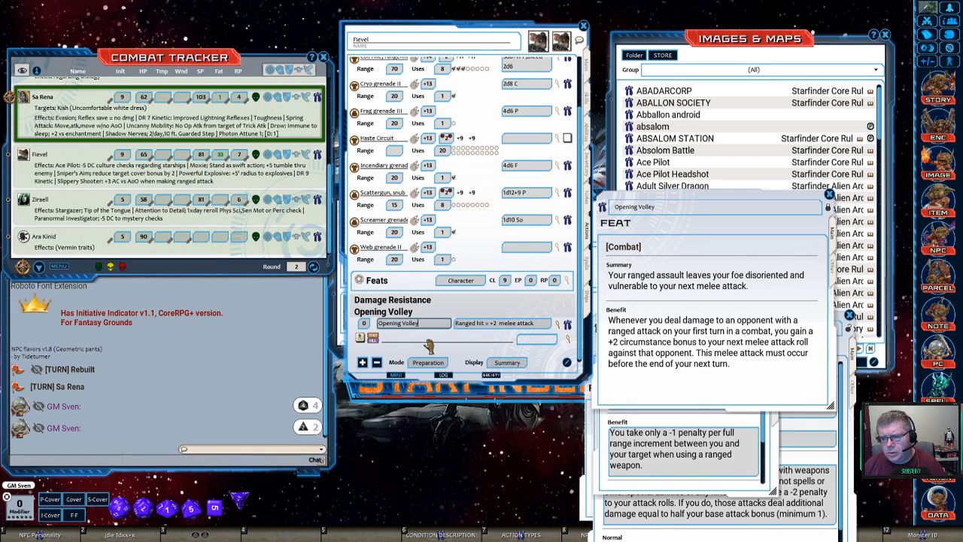
left_click(428, 344)
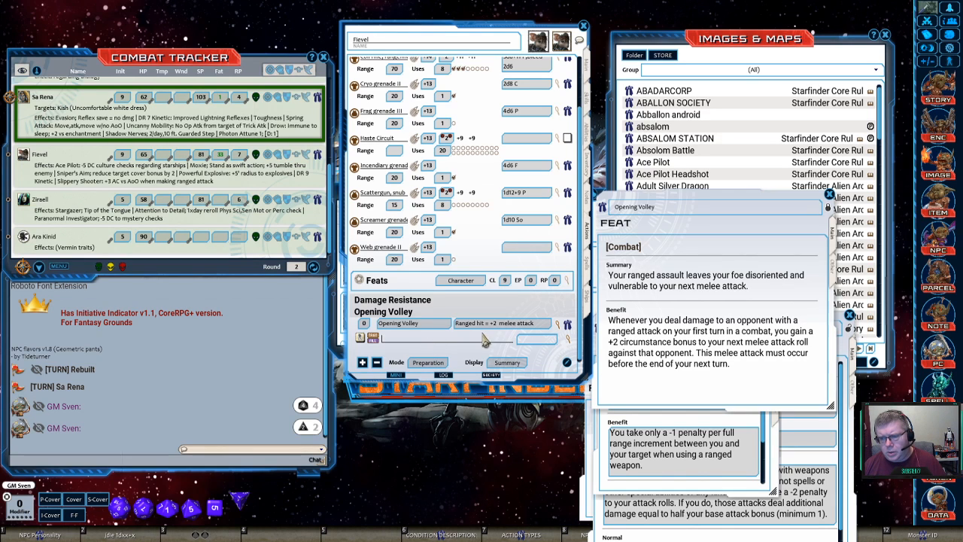
Set the Opening Volley effect to target Self with the description "Opening Volley;Ranged hit = +2 melee attack", reusing the short description text
left_click_drag(539, 326, 507, 329)
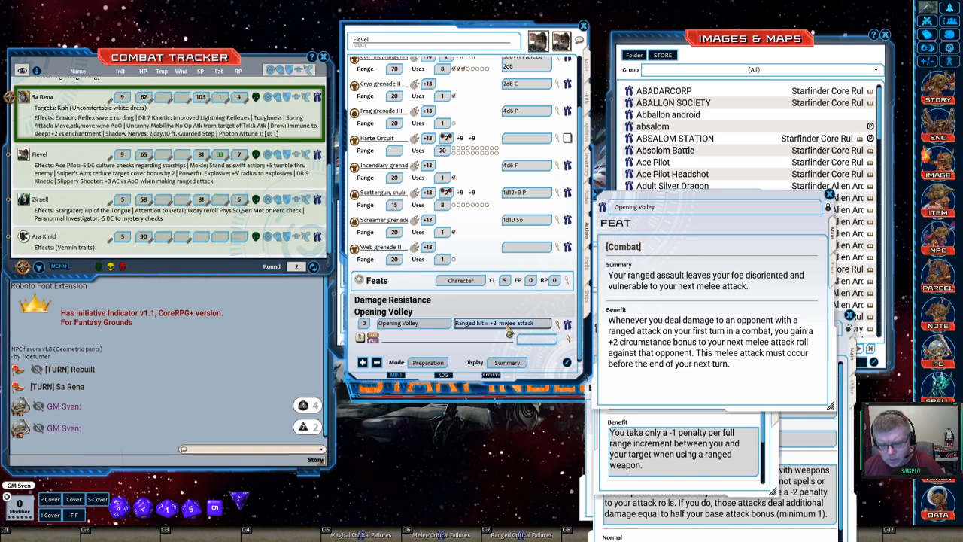
left_click(570, 344)
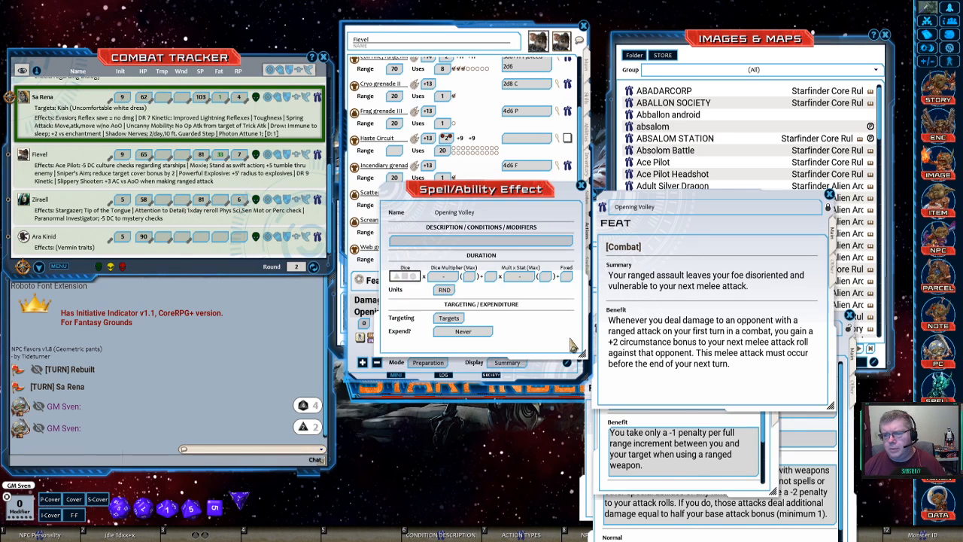
left_click(449, 319)
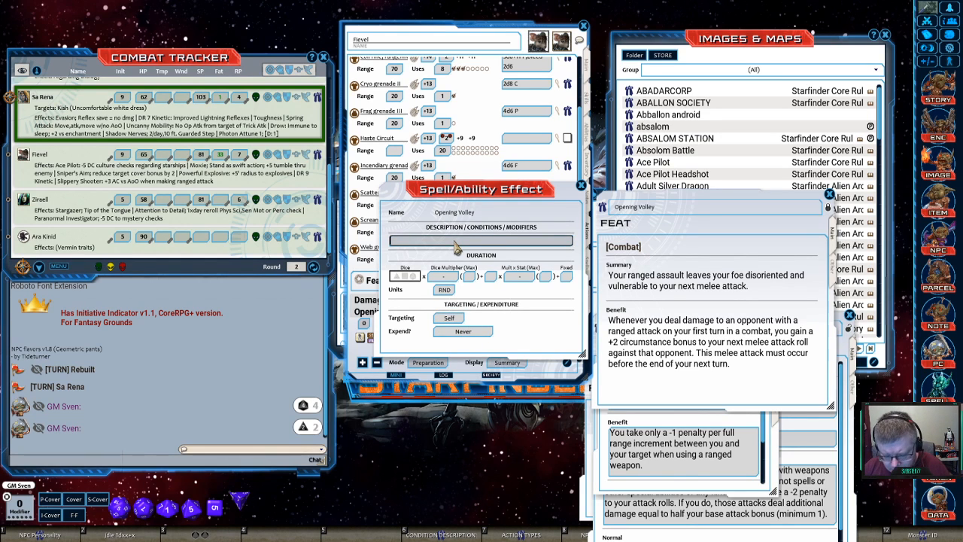
type("Opening")
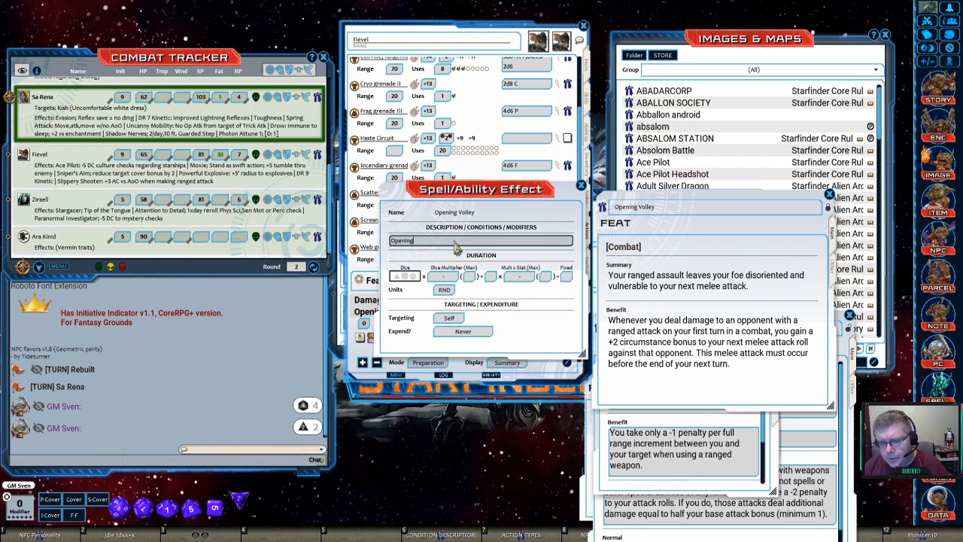
type(" Volley")
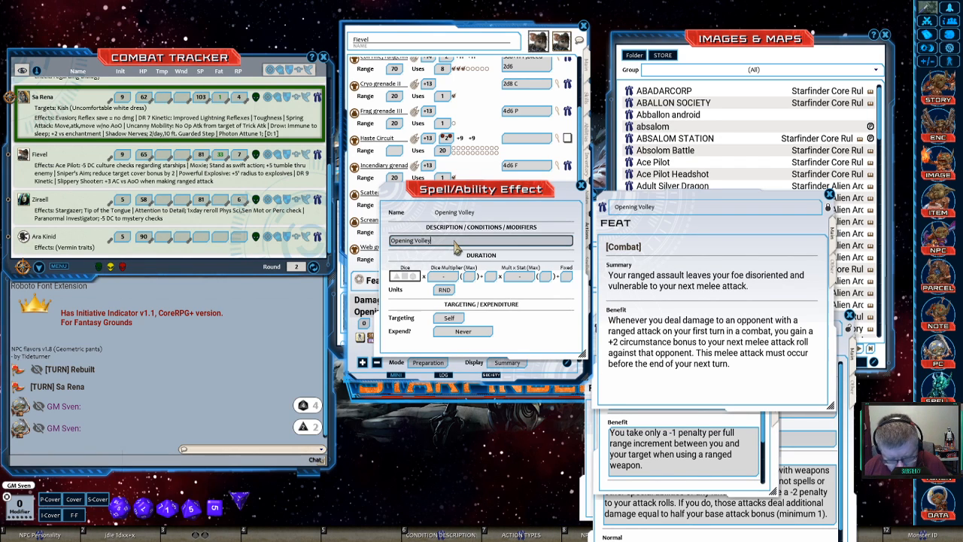
type(";")
type("Ranged hit = +2 melee attack")
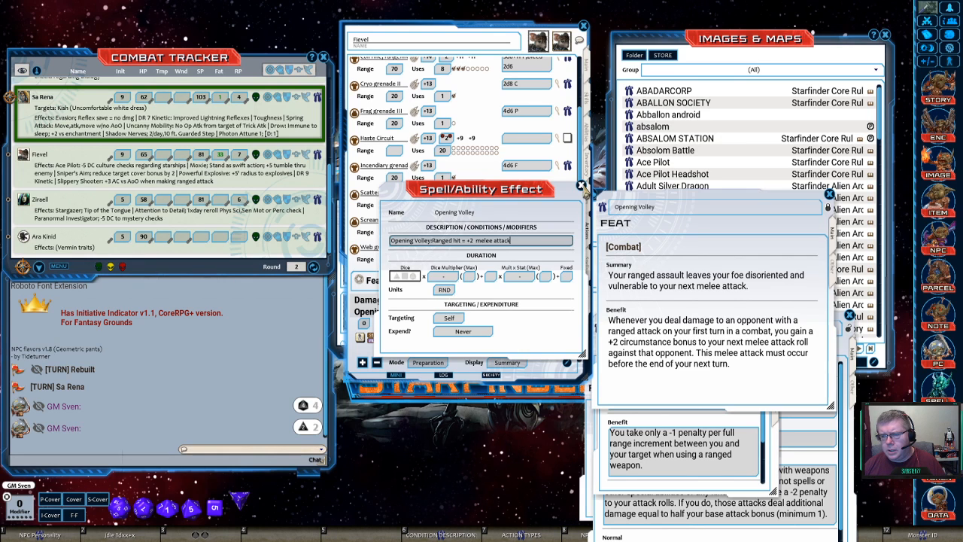
left_click(582, 185)
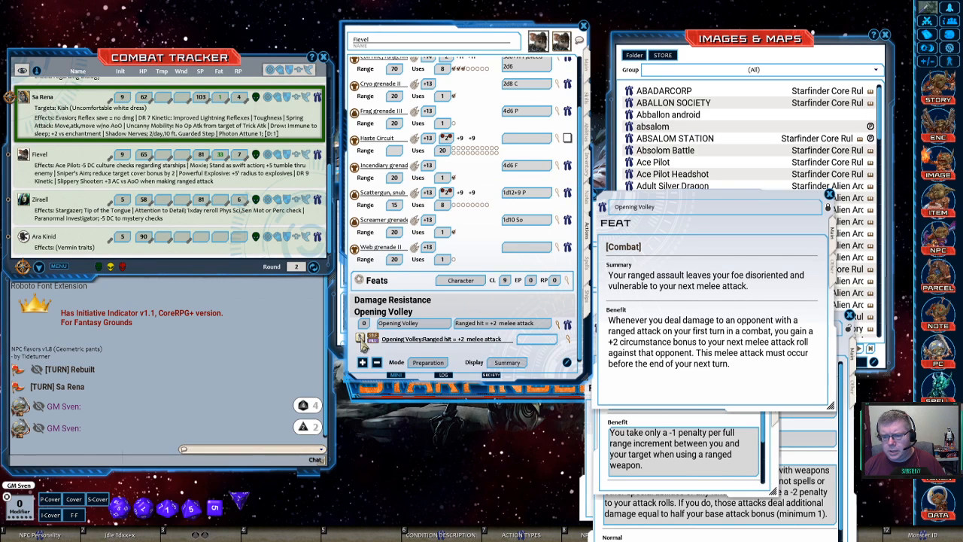
Apply the Opening Volley effect to Fievel, and put away the entry's details and its feat record
left_click(360, 339)
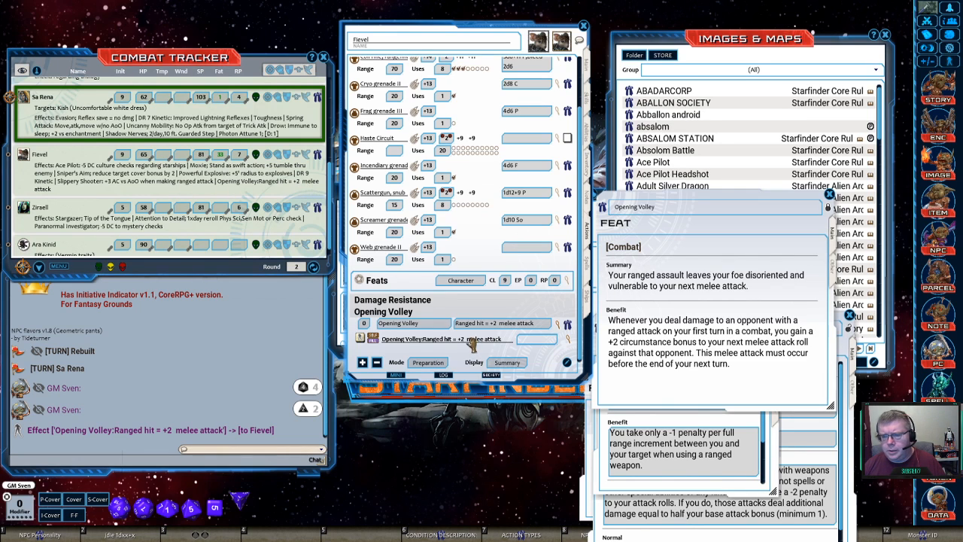
left_click(557, 325)
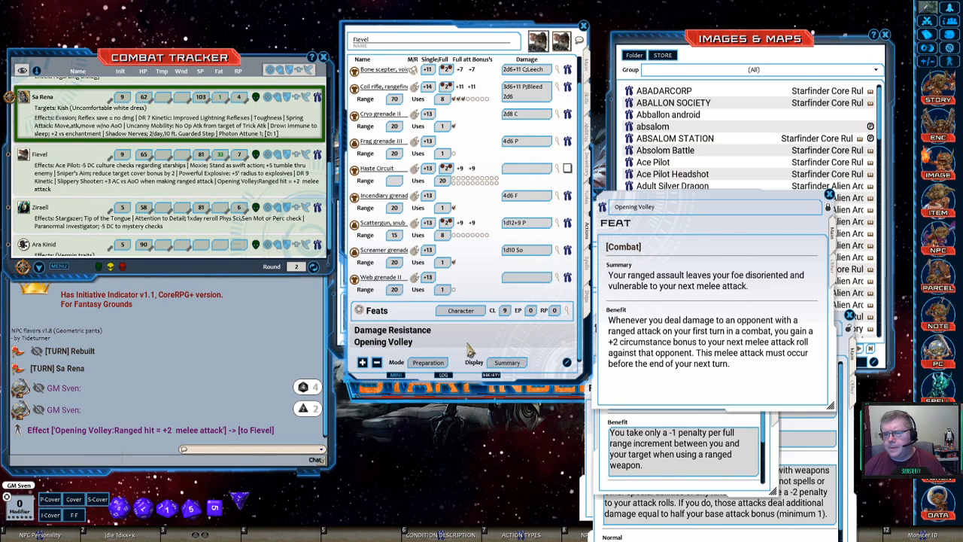
left_click(829, 194)
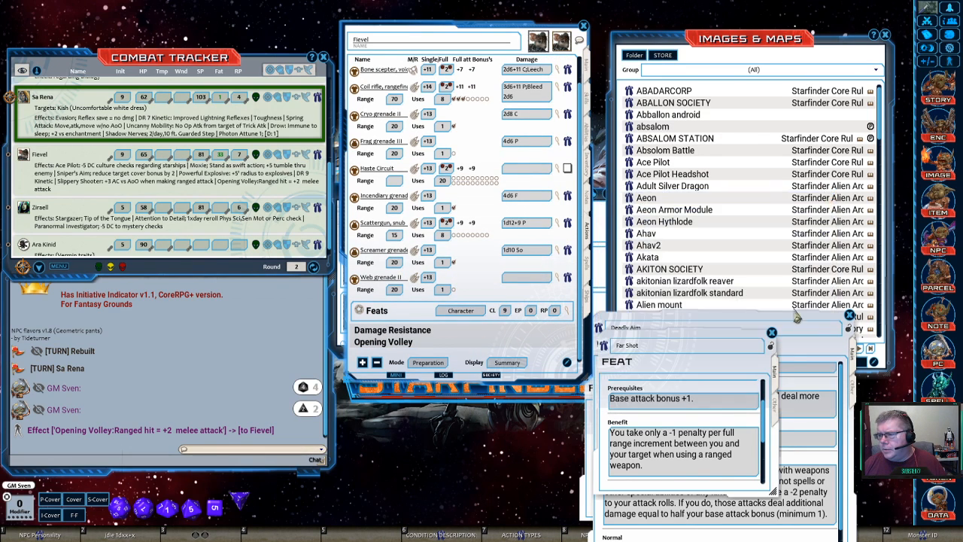
Place the Far Shot feat record beside Fievel's sheet and look over the abilities on Fievel's spells page
left_click_drag(699, 340, 703, 252)
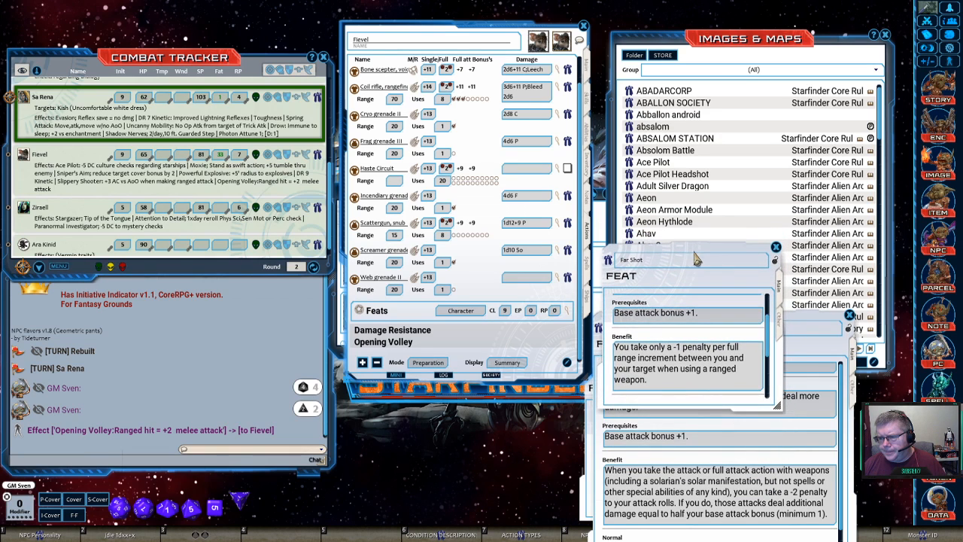
left_click(588, 269)
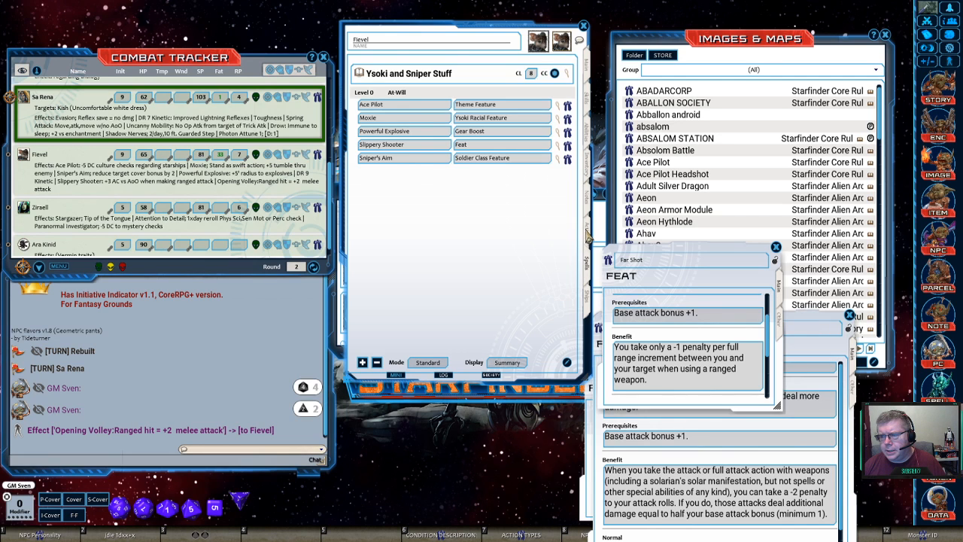
left_click(588, 235)
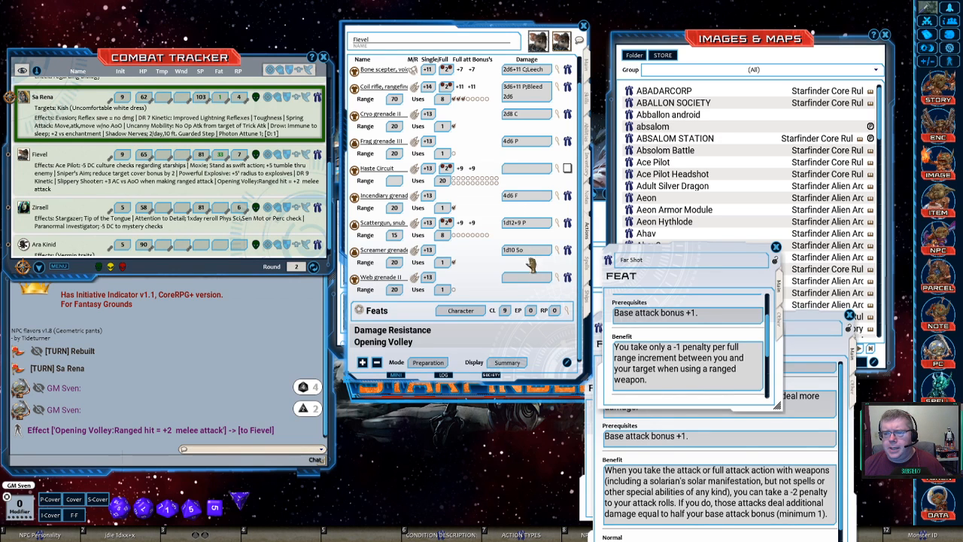
left_click_drag(705, 288, 697, 256)
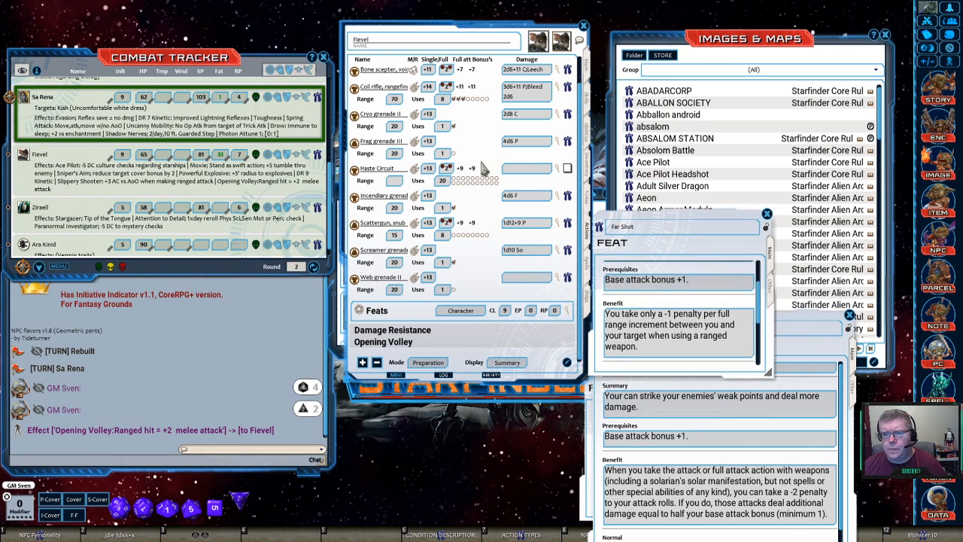
Set the number of sections in Fievel's Feats group to 3
right_click(468, 334)
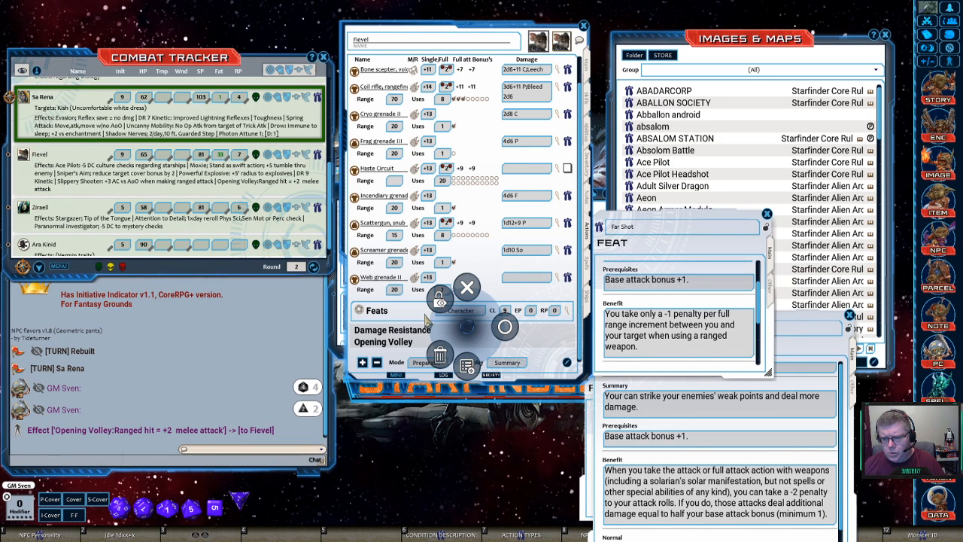
left_click(568, 312)
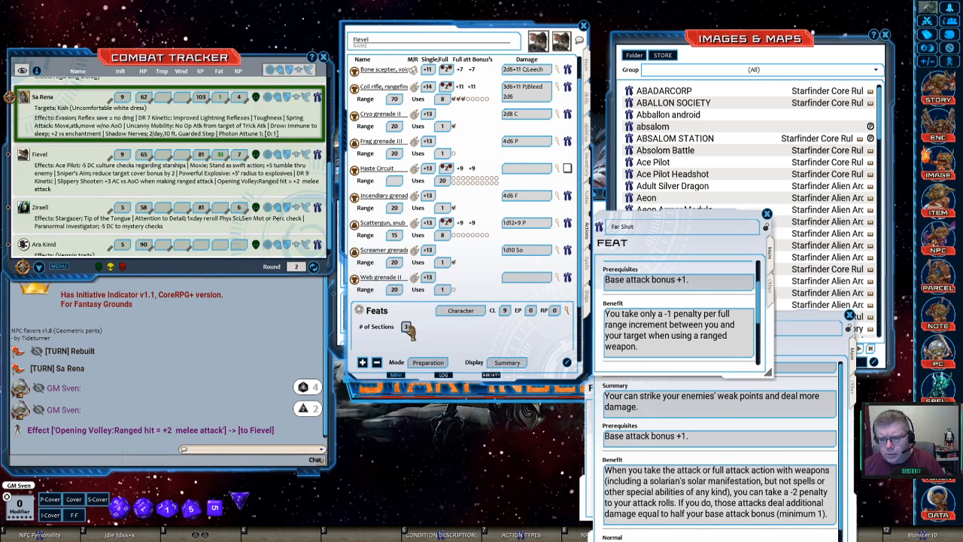
scroll(407, 328, "up", 1)
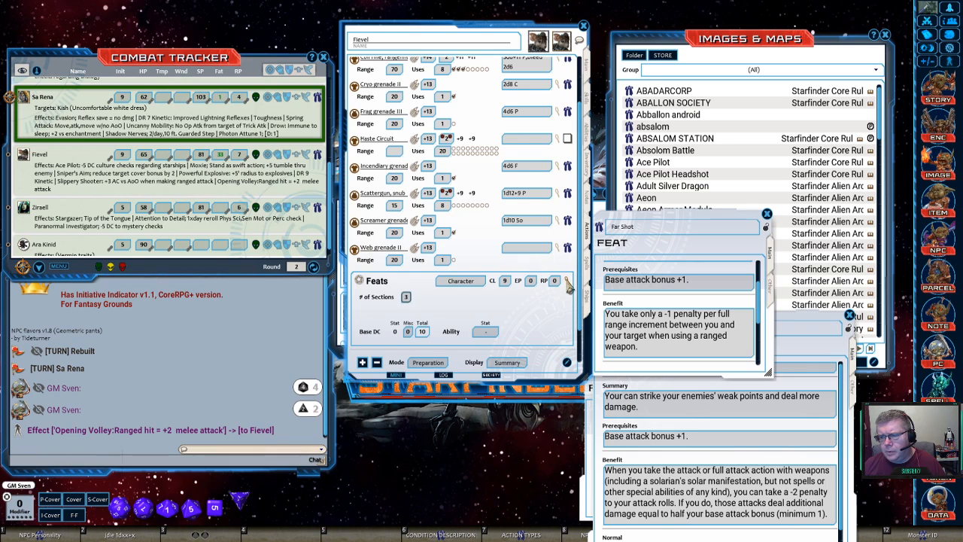
left_click(567, 280)
Title the new Feats section "Far Shot" and add an entry named "Far Shot" under it
left_click(410, 343)
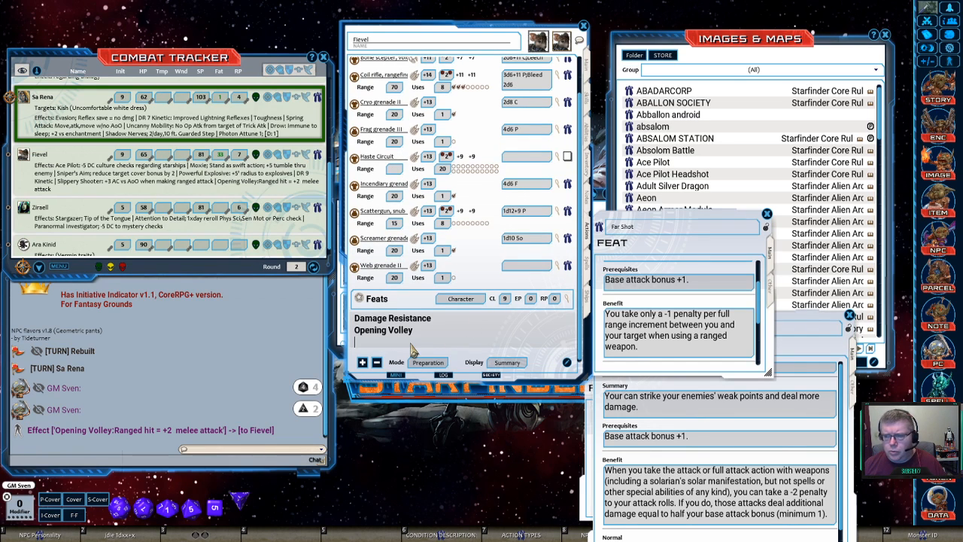
type("Far Shot")
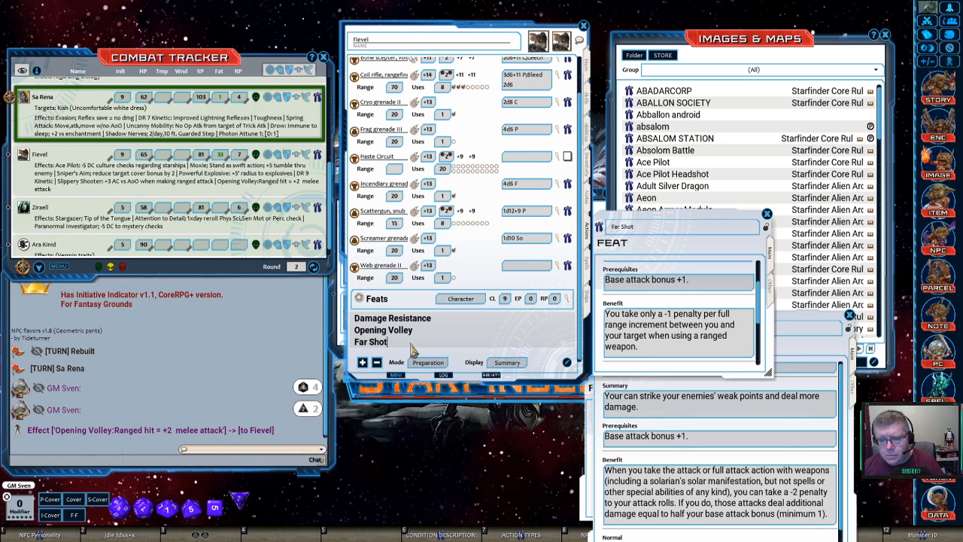
scroll(412, 344, "up", 1)
scroll(456, 349, "down", 1)
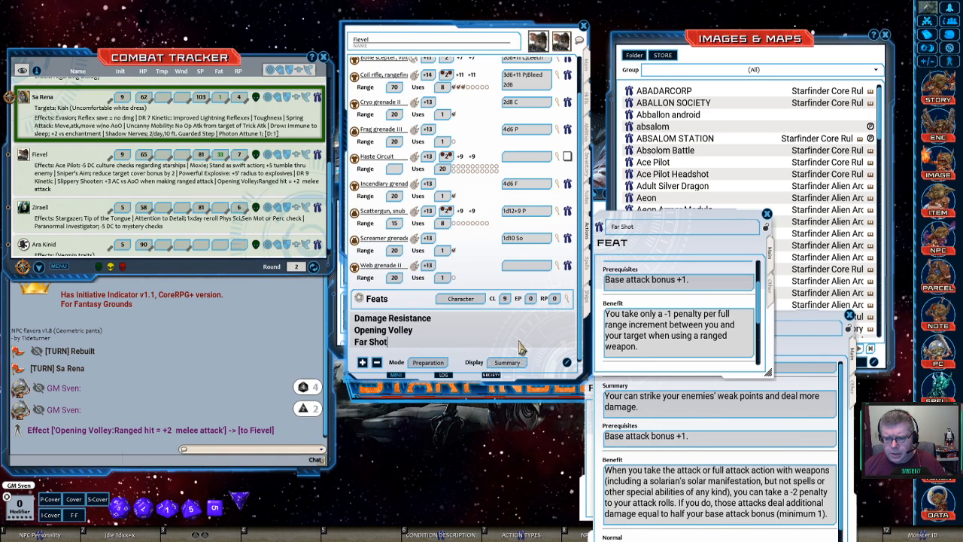
key("Return")
left_click(417, 347)
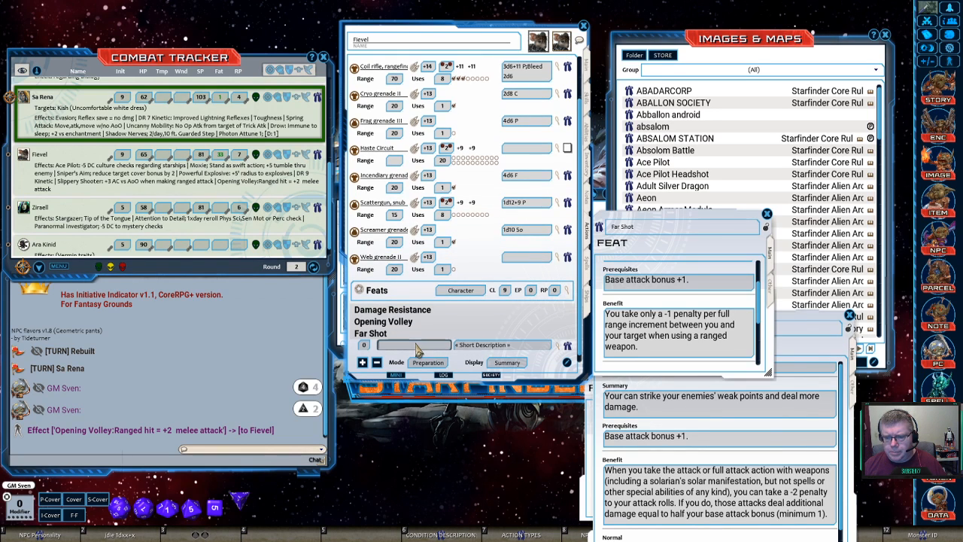
type("Far Shot")
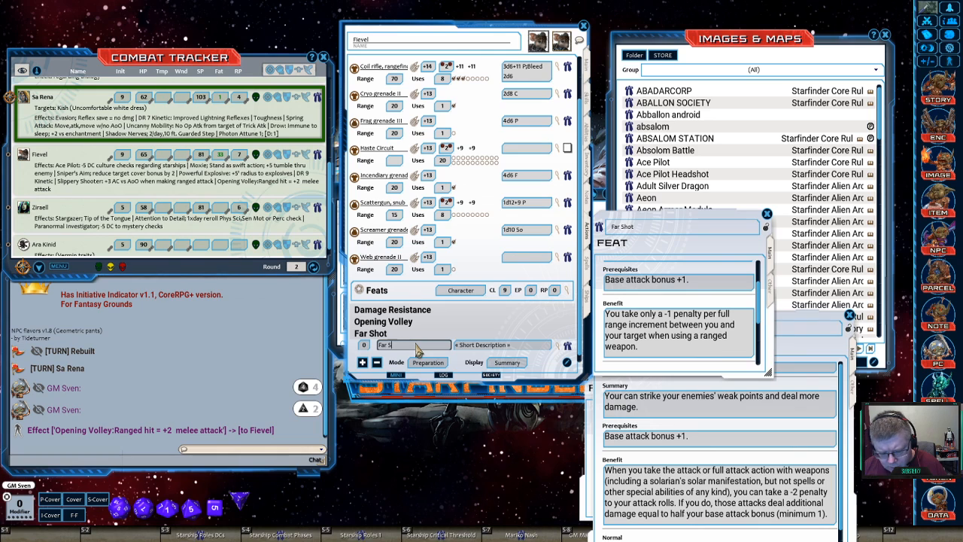
Set the short description of Fievel's Far Shot entry to "-1 per range increment"
left_click(480, 347)
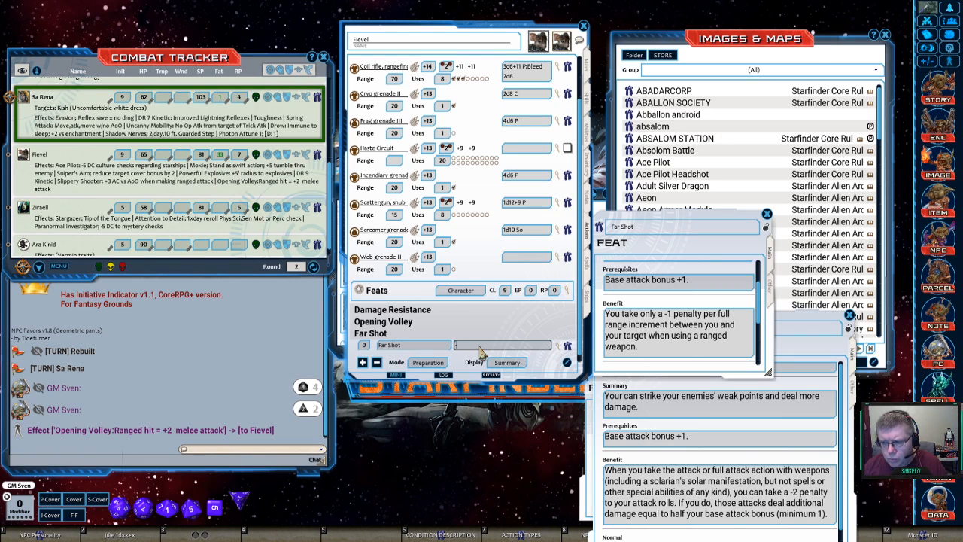
type("-1")
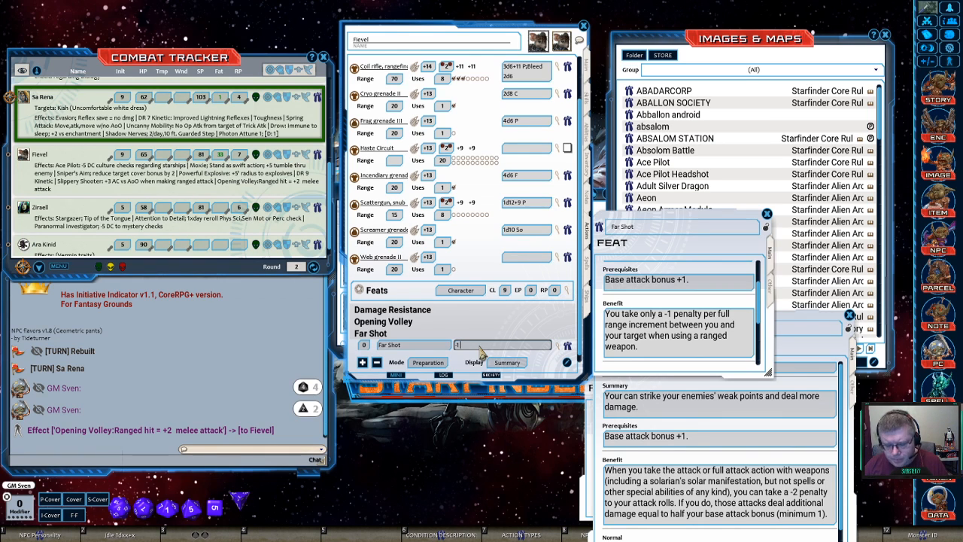
type(" per")
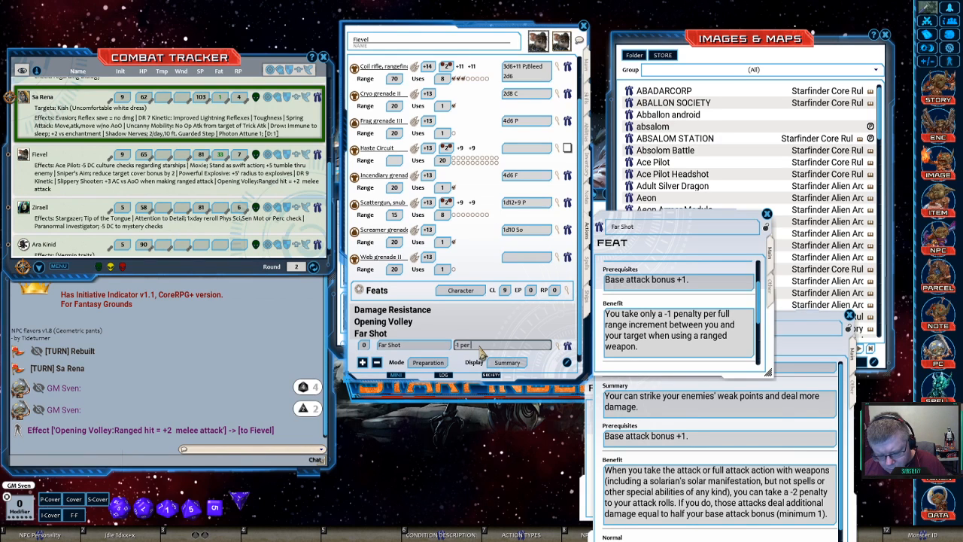
type(" range inc")
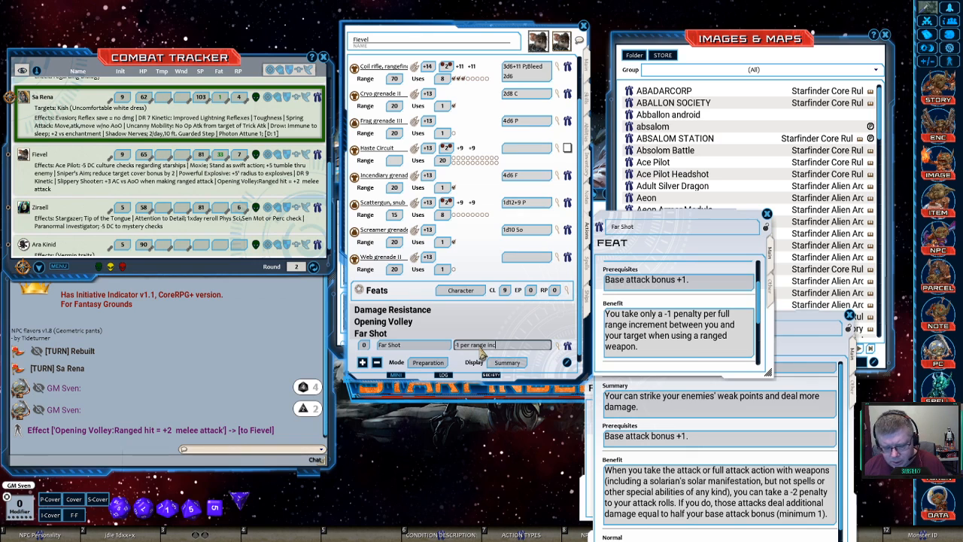
type("rement")
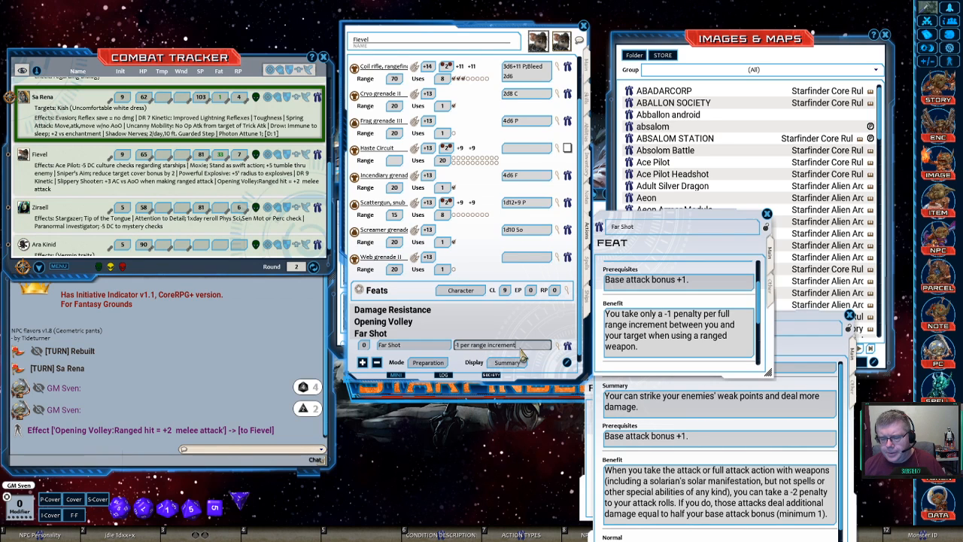
In the Far Shot entry's details, set the source to "Feat" and the feature to "Combat Feat"
scroll(525, 354, "down", 1)
left_click(569, 345)
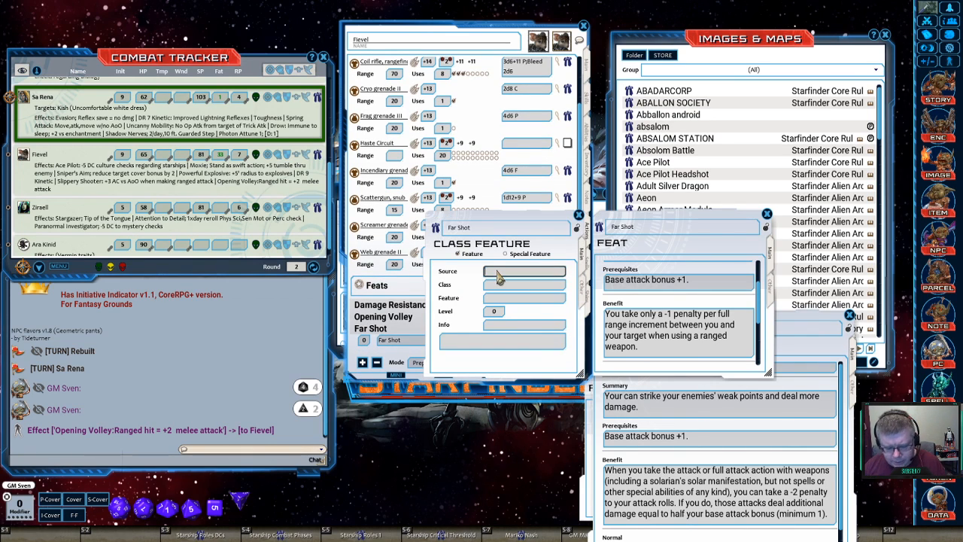
type("Feat")
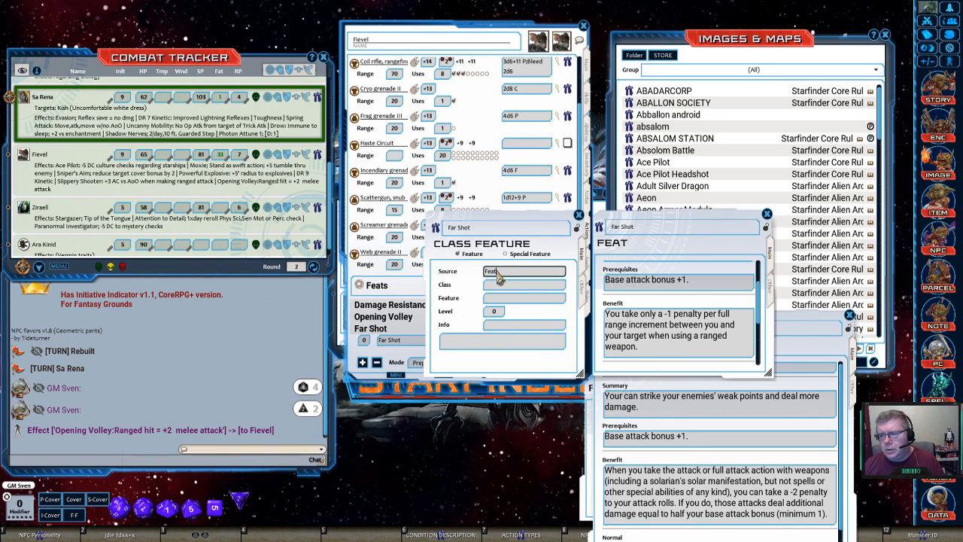
scroll(644, 308, "up", 2)
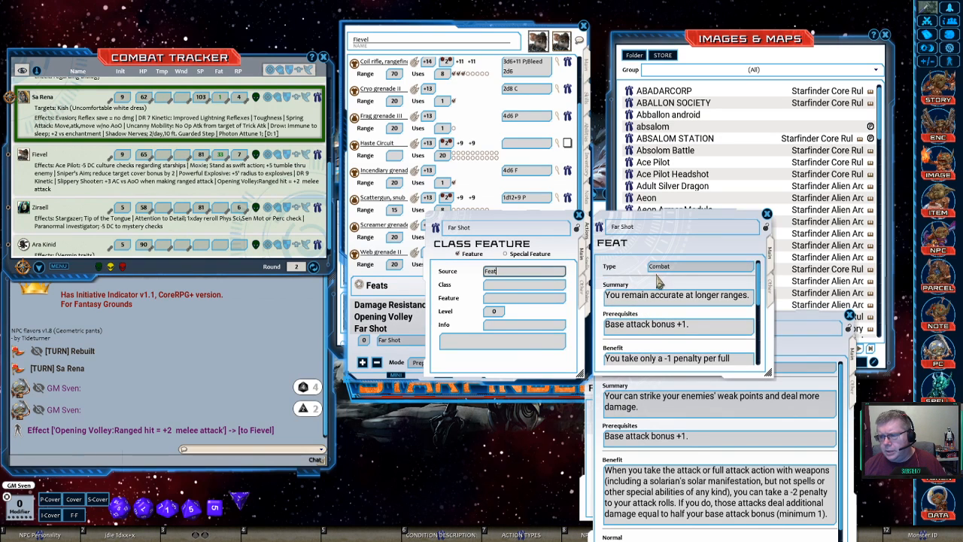
left_click(506, 300)
type("Com")
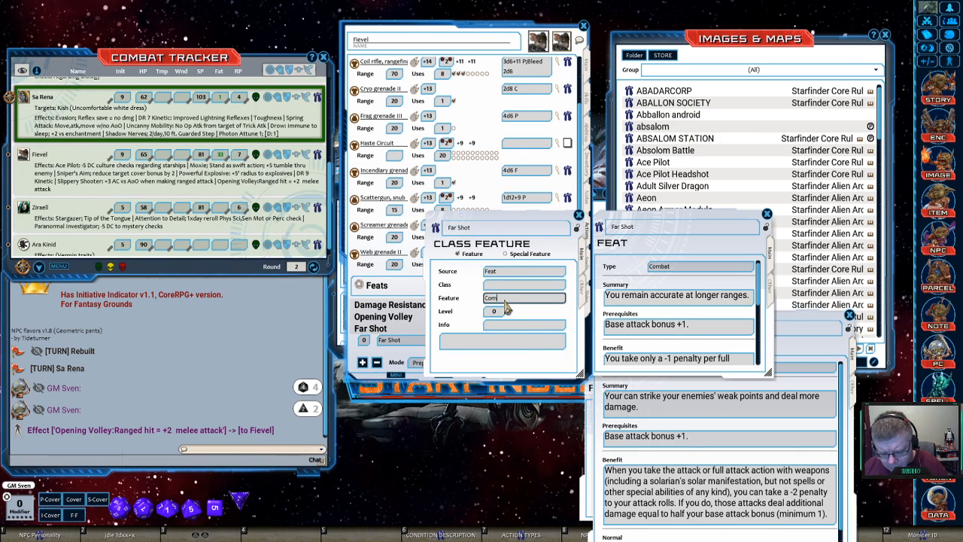
type("bat Feat")
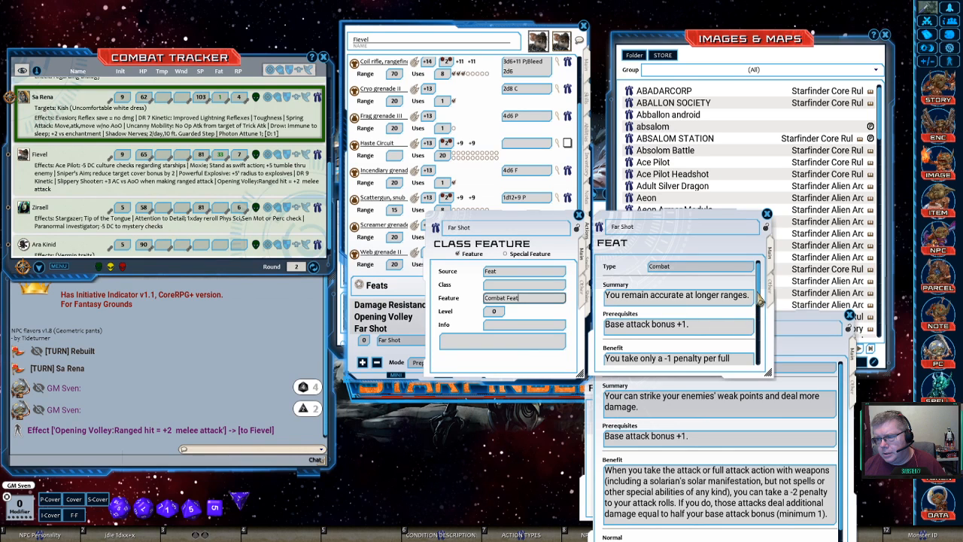
Copy the benefit text from the Far Shot feat record into the entry's description and start a new line below it
left_click_drag(760, 299, 763, 356)
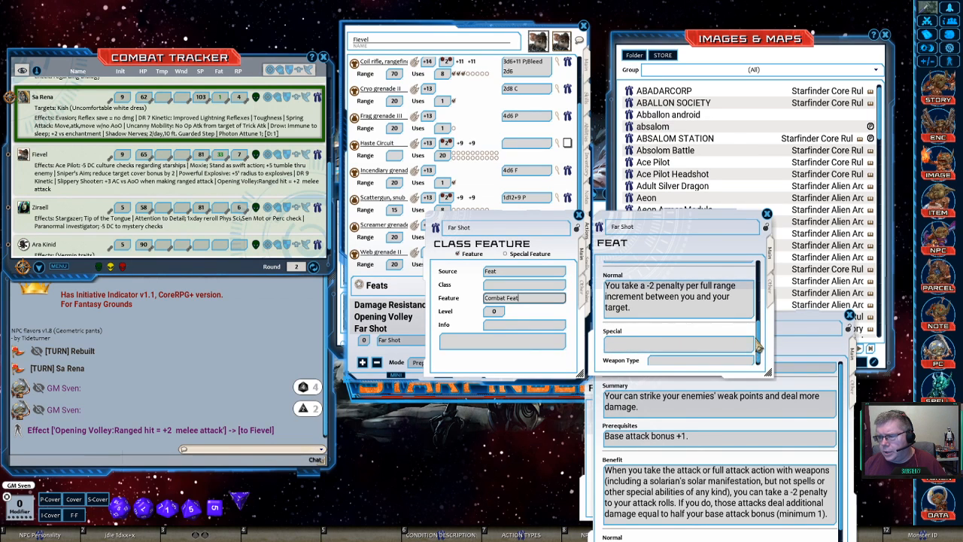
left_click_drag(757, 344, 754, 318)
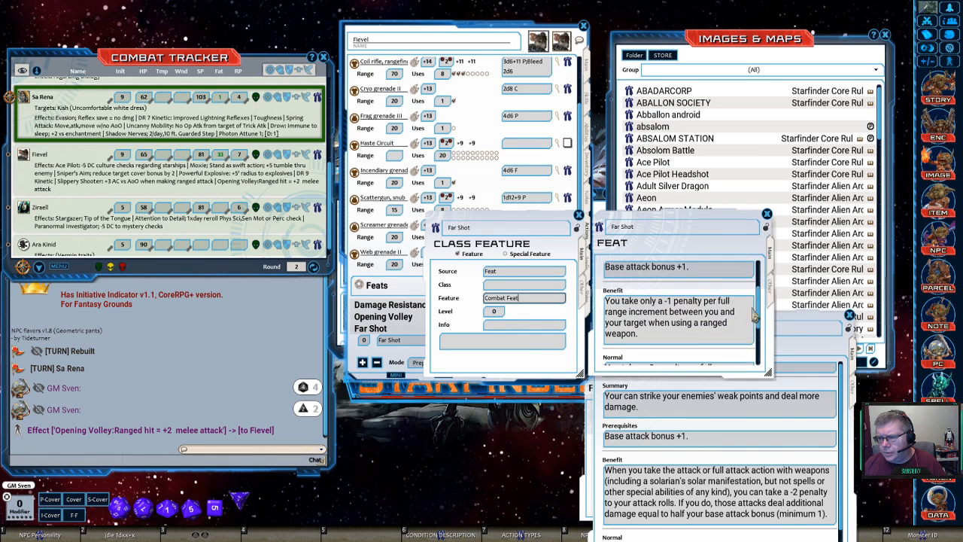
left_click(642, 333)
left_click_drag(613, 322, 598, 301)
key("ctrl+c")
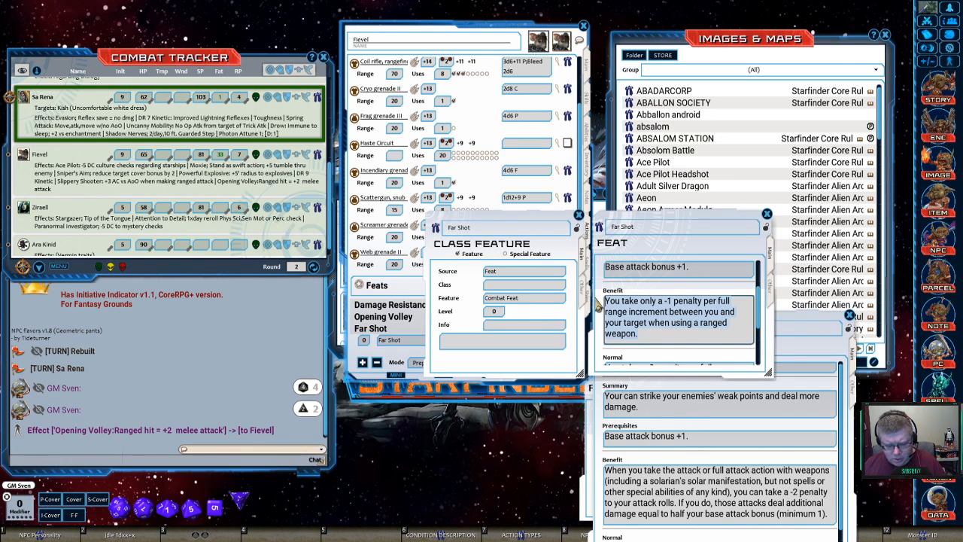
left_click(473, 346)
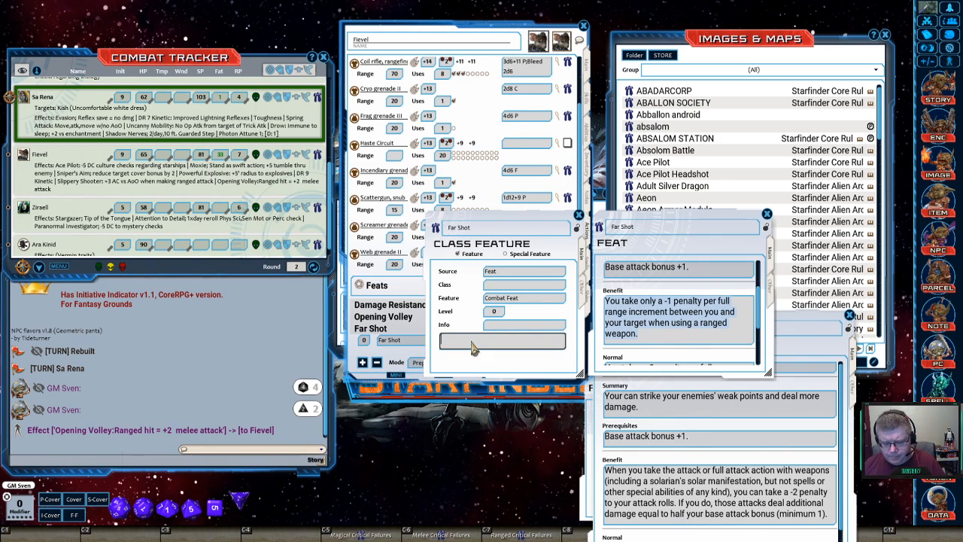
key("ctrl+v")
key("Return")
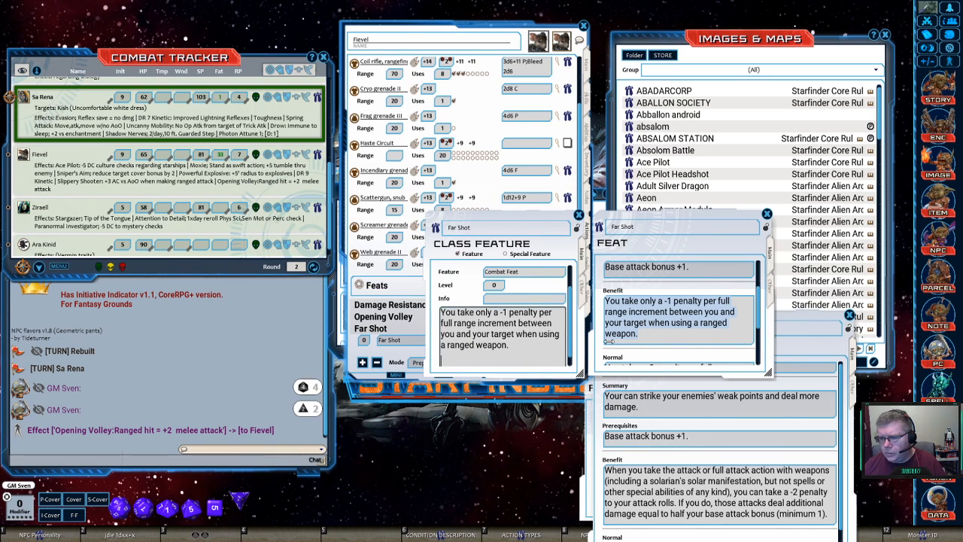
Add the feat record's Normal text to the entry's description on the new line, introduced with "((Normally,"
scroll(638, 327, "down", 3)
left_click_drag(638, 325, 605, 297)
key("ctrl+c")
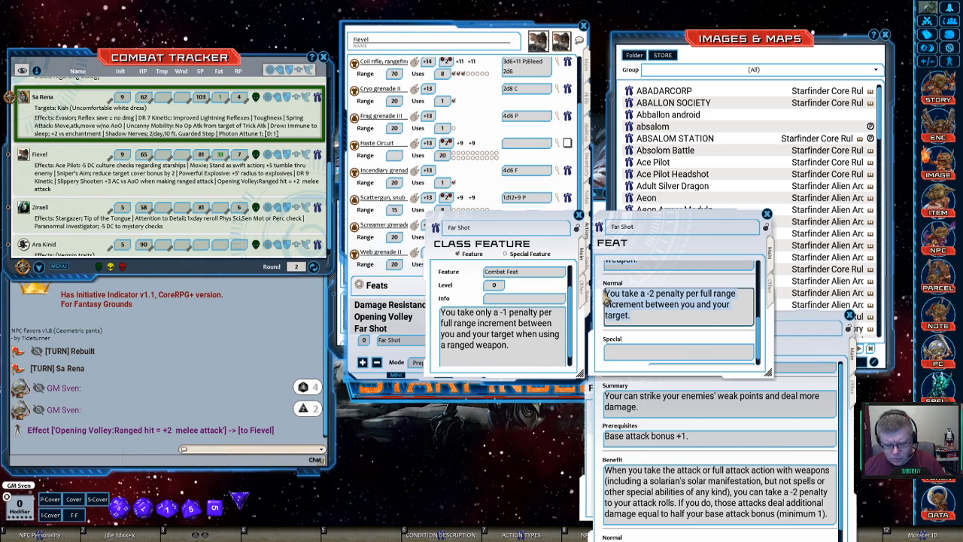
left_click(472, 363)
type("((")
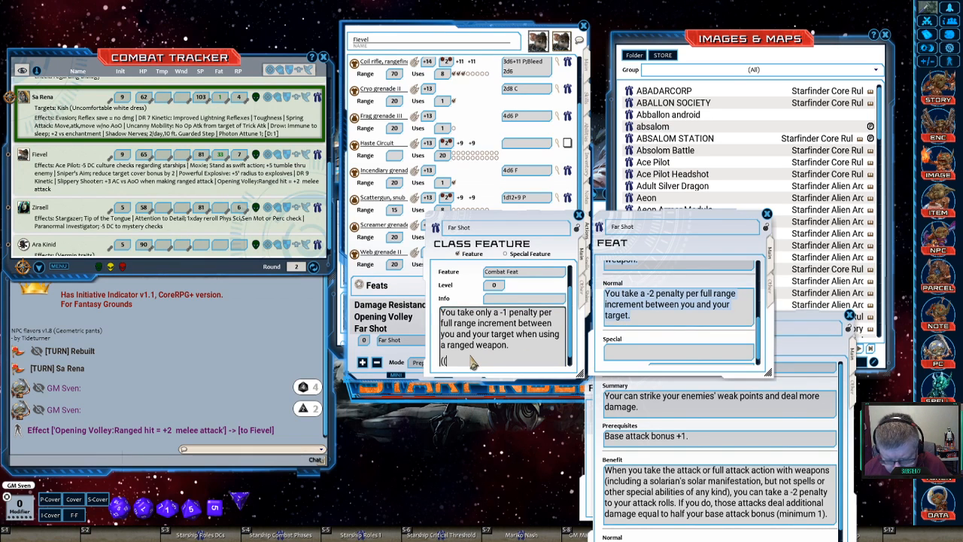
type("Norm")
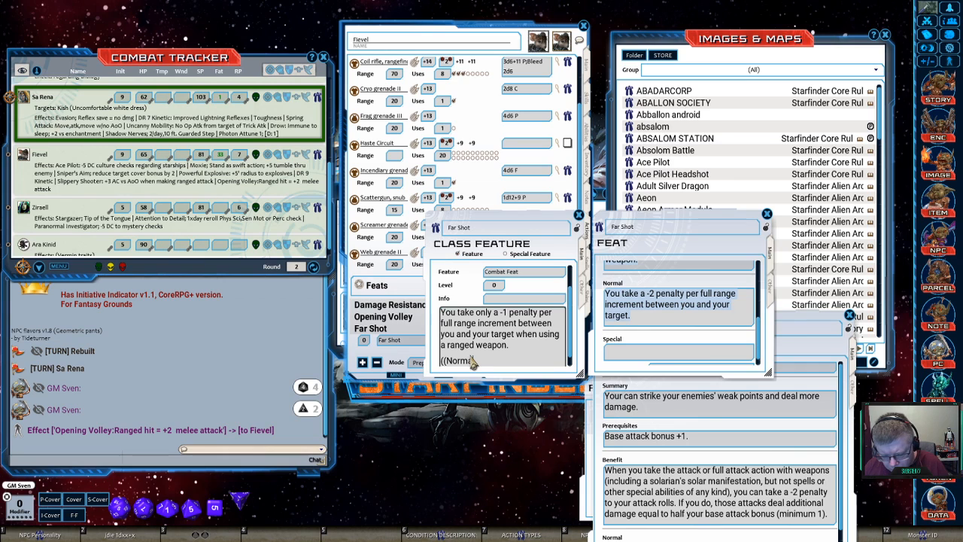
type("ally,")
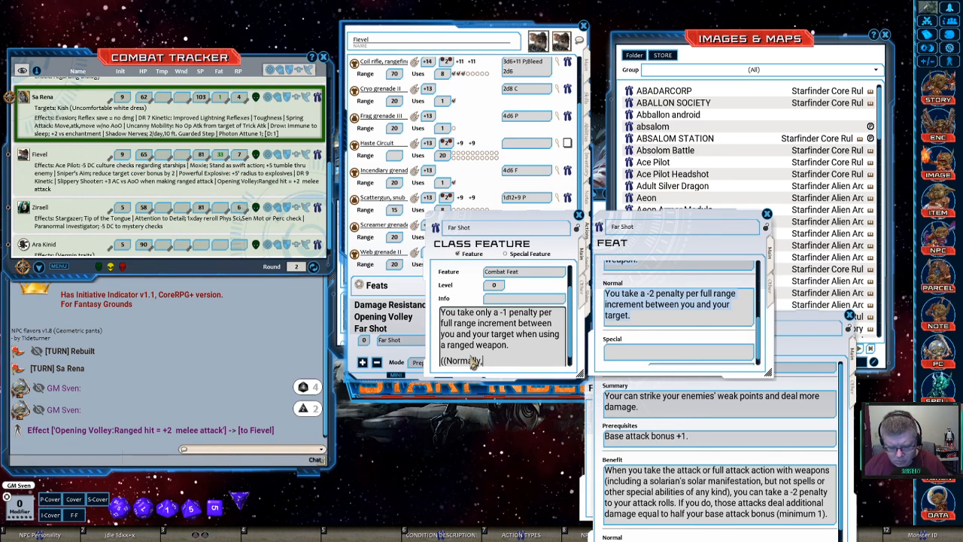
key("ctrl+v")
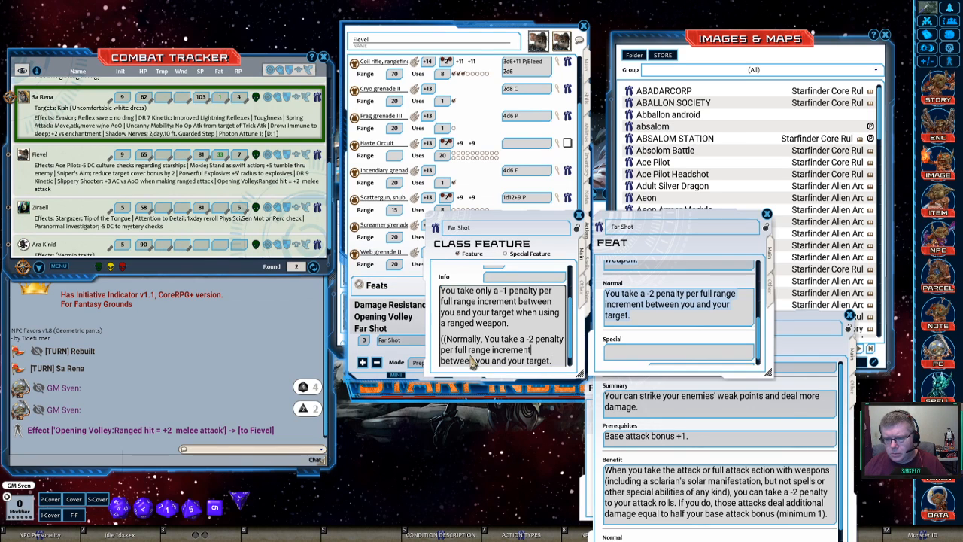
Change the capital Y of "You" after "((Normally," to lowercase
key("Left")
key("Up")
key("Left")
key("Left")
key("Left")
key("Left")
key("Left")
key("Left")
key("Left")
key("Left")
key("Left")
key("Left")
key("Left")
key("Left")
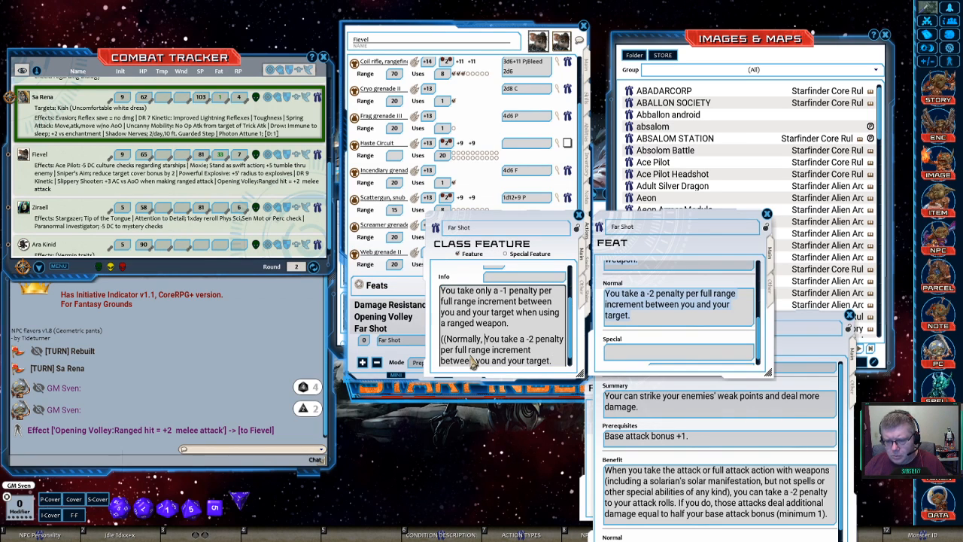
key("Delete")
type("y")
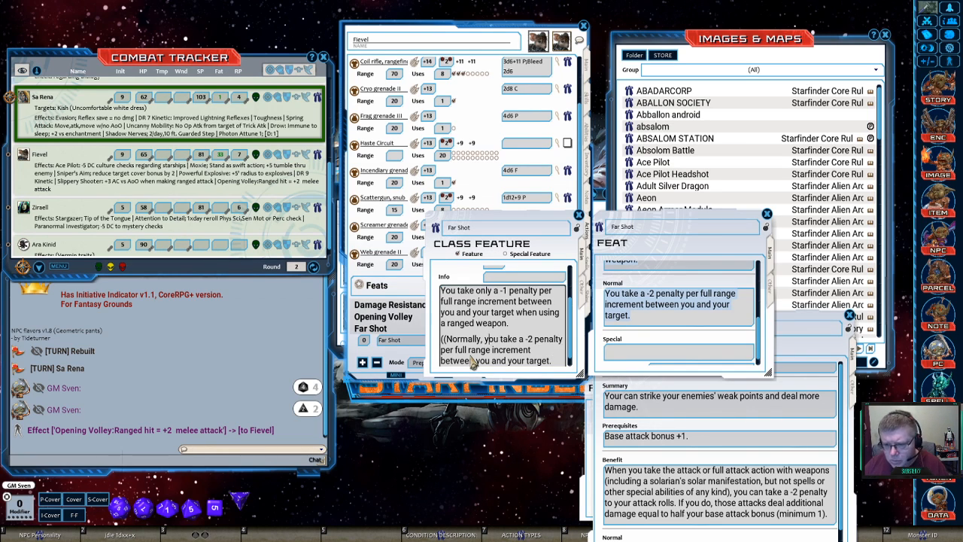
Reword the opening of the note to "((Normally without this feat," and end the note with "))"
key("Left")
key("Left")
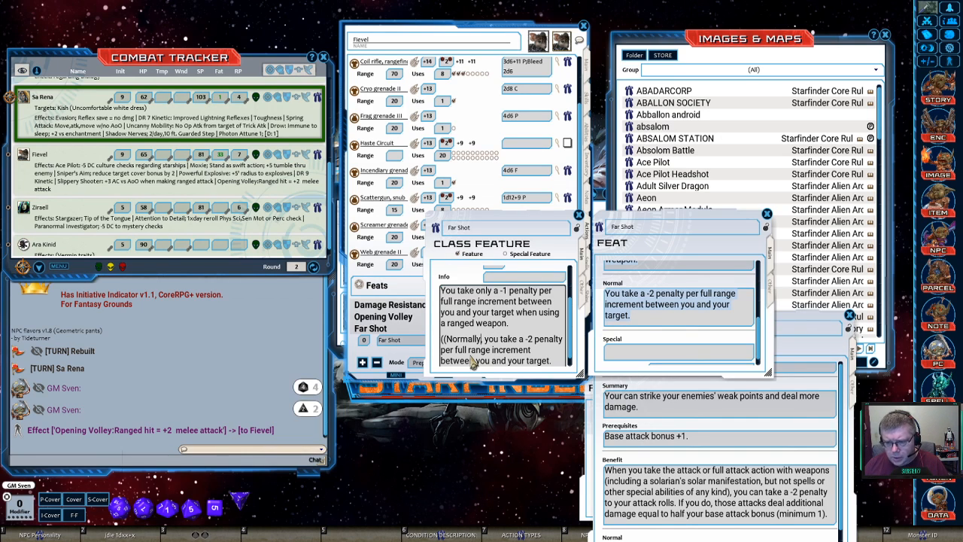
key("BackSpace")
type("without this,")
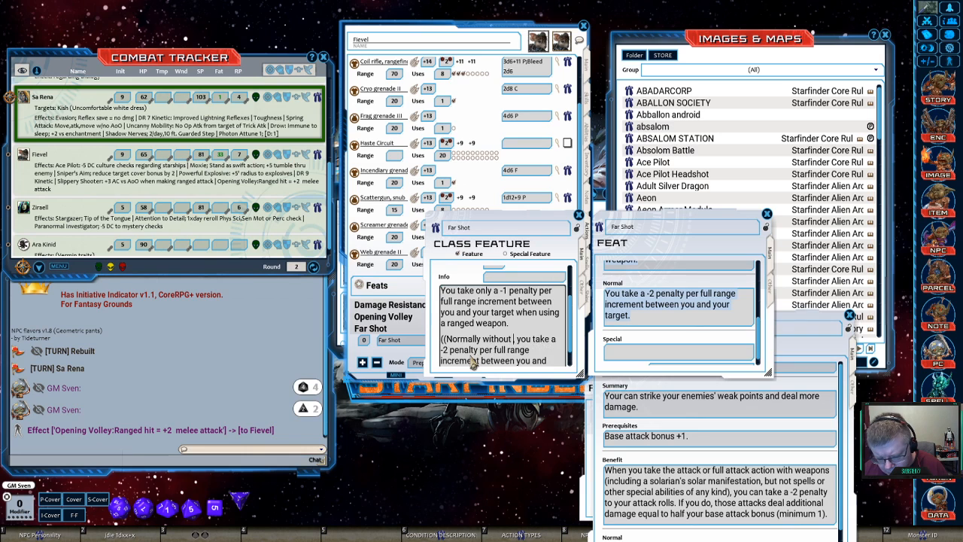
type(" feat,")
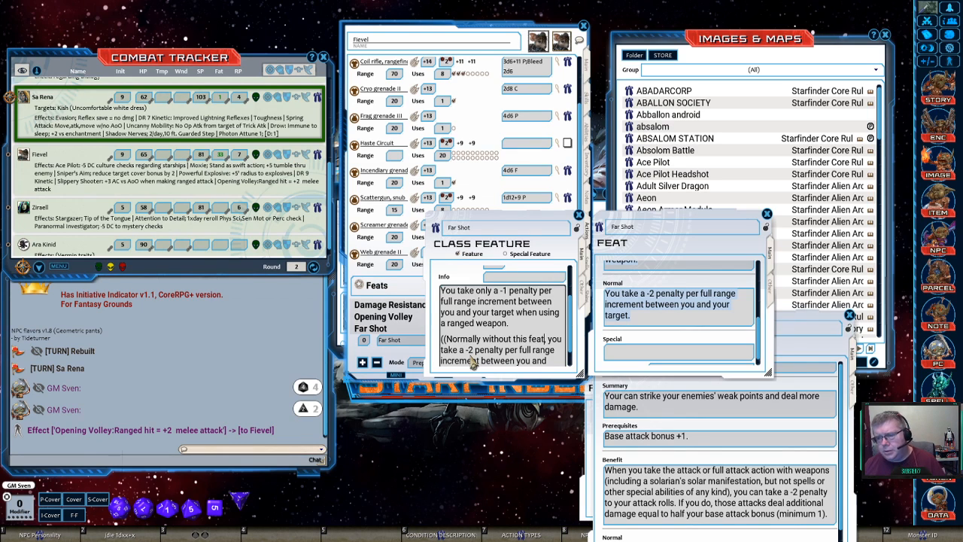
type(" your target.")
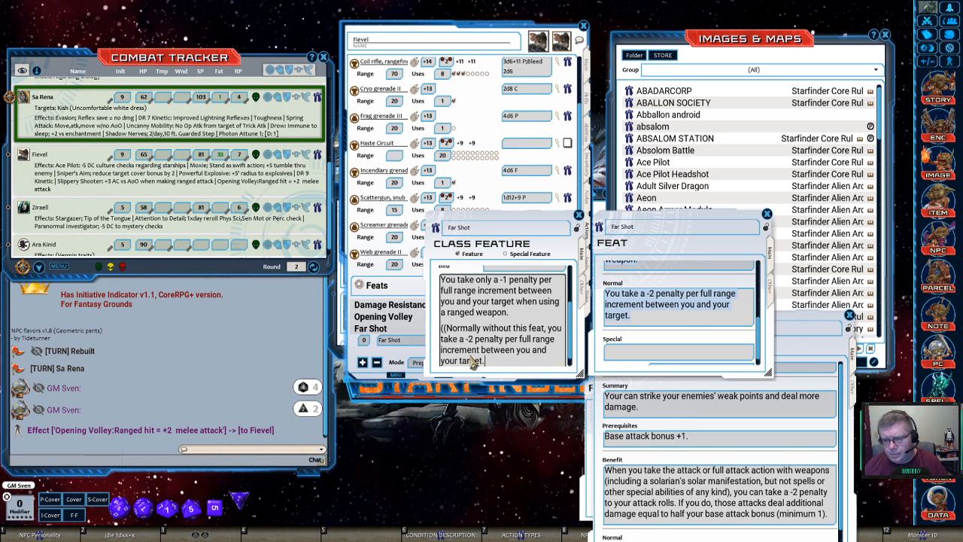
type("))")
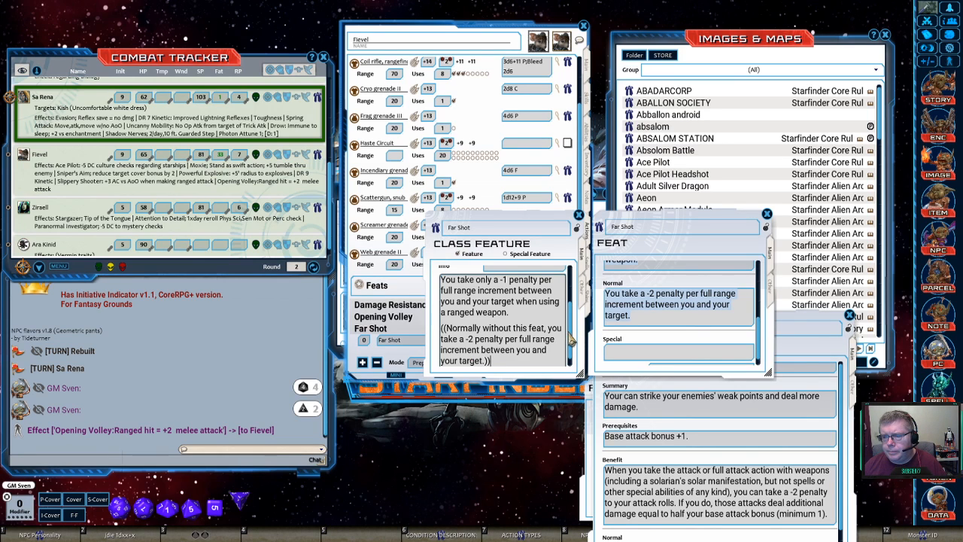
Lock and close the Far Shot feat record and the entry's details
left_click(647, 320)
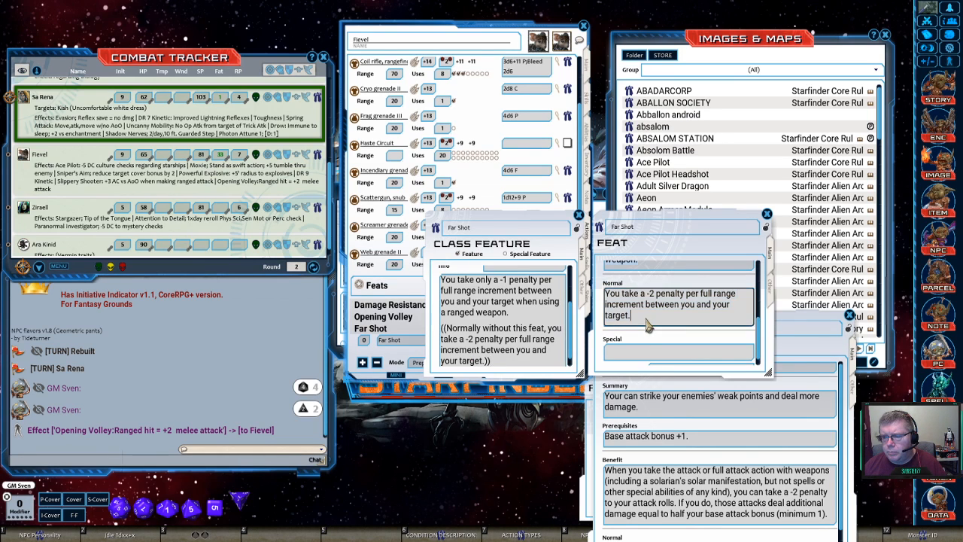
left_click(766, 228)
left_click(767, 215)
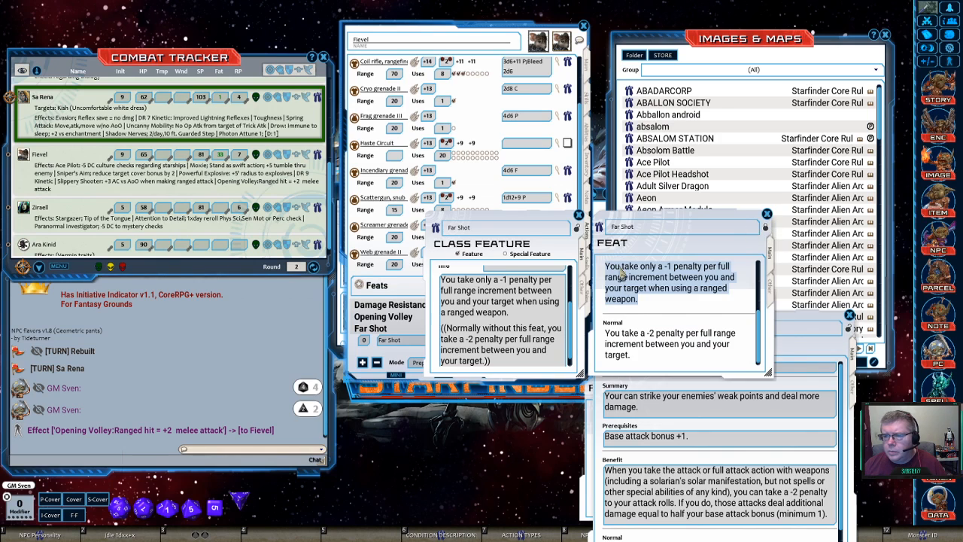
left_click(577, 227)
left_click(578, 215)
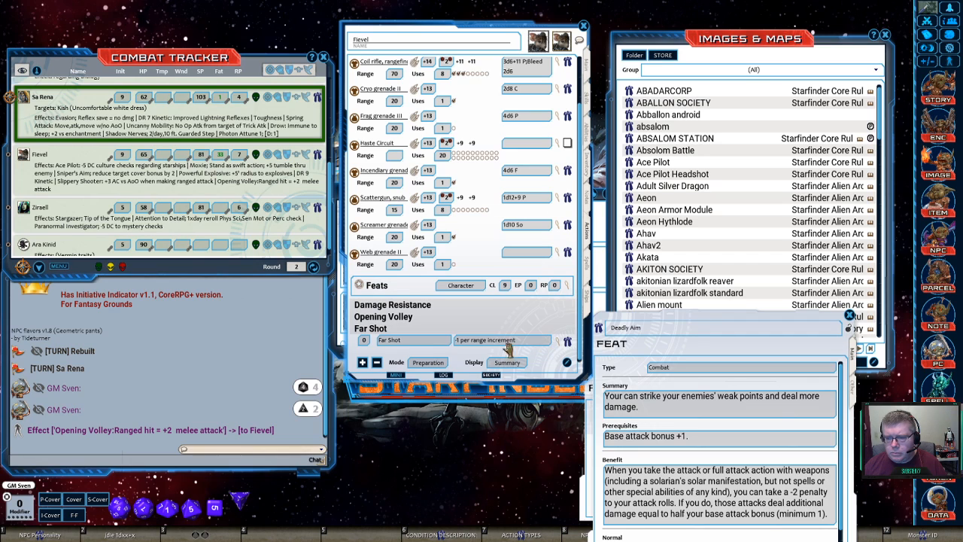
Add an effect action to the Far Shot entry, open its effect settings and place them clear of the entry
right_click(429, 342)
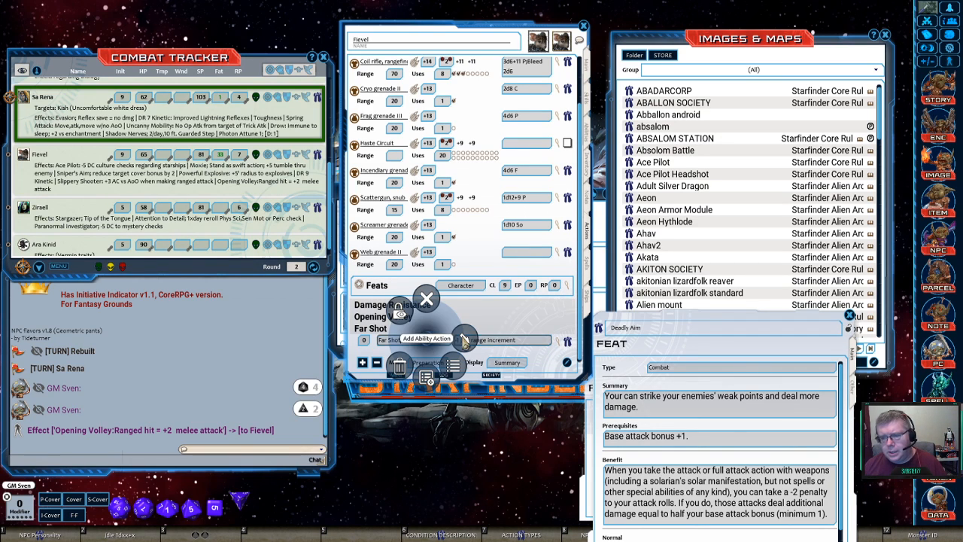
left_click(464, 339)
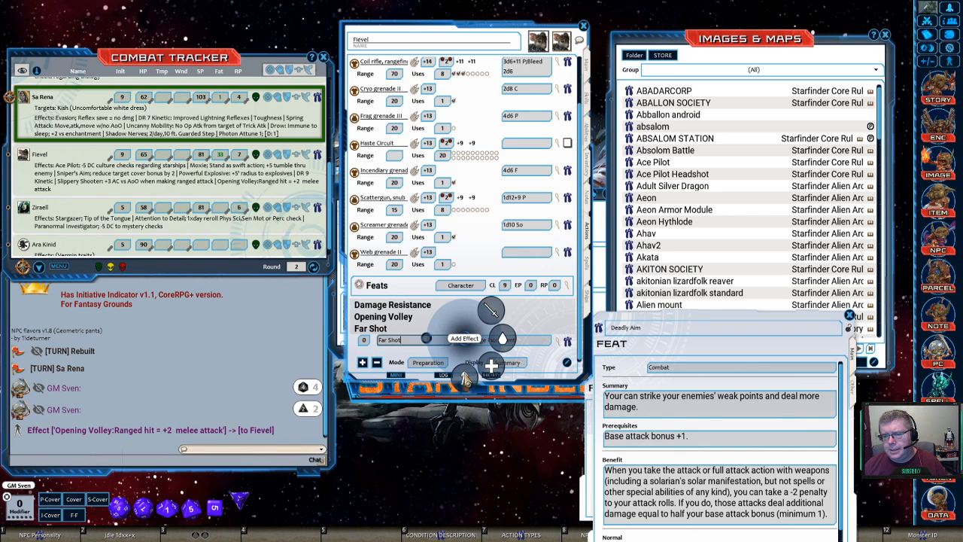
left_click(467, 375)
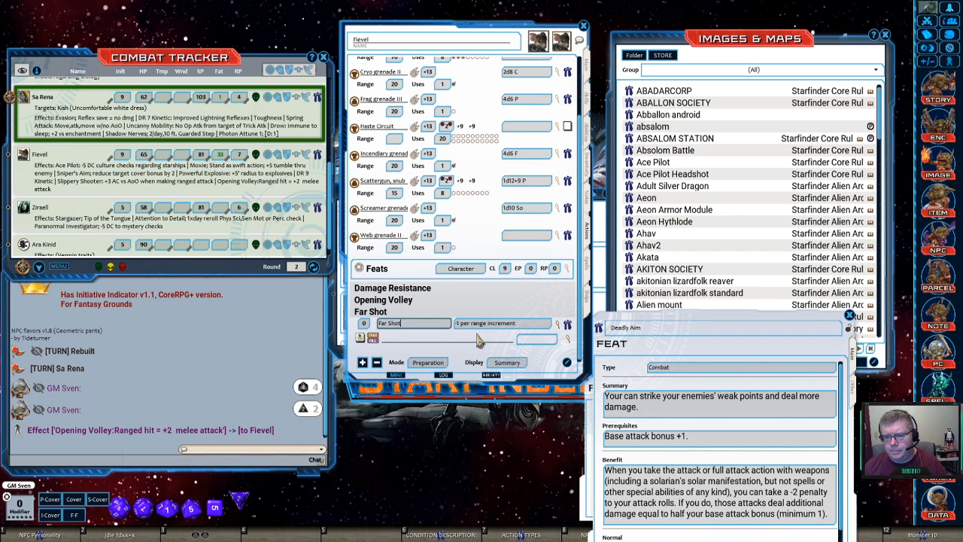
left_click(567, 341)
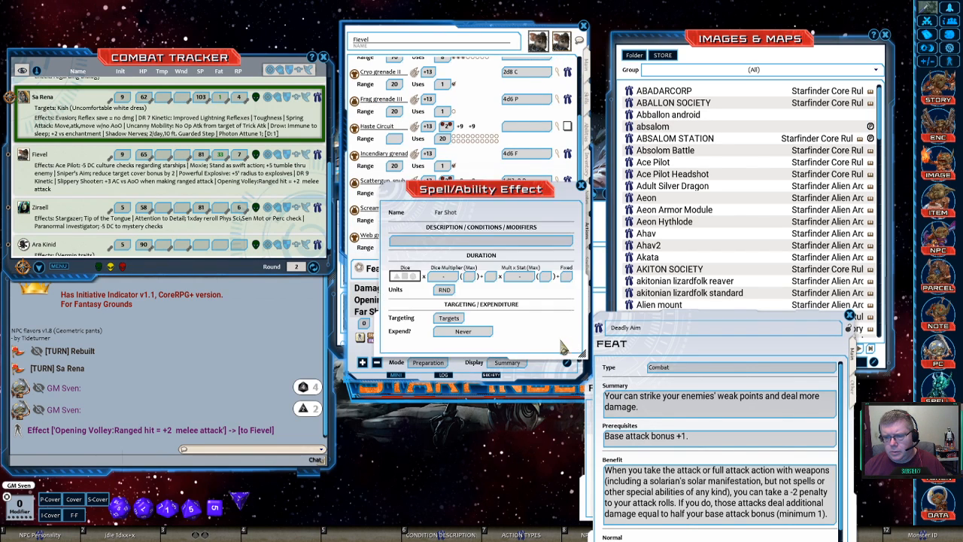
left_click_drag(497, 211, 328, 273)
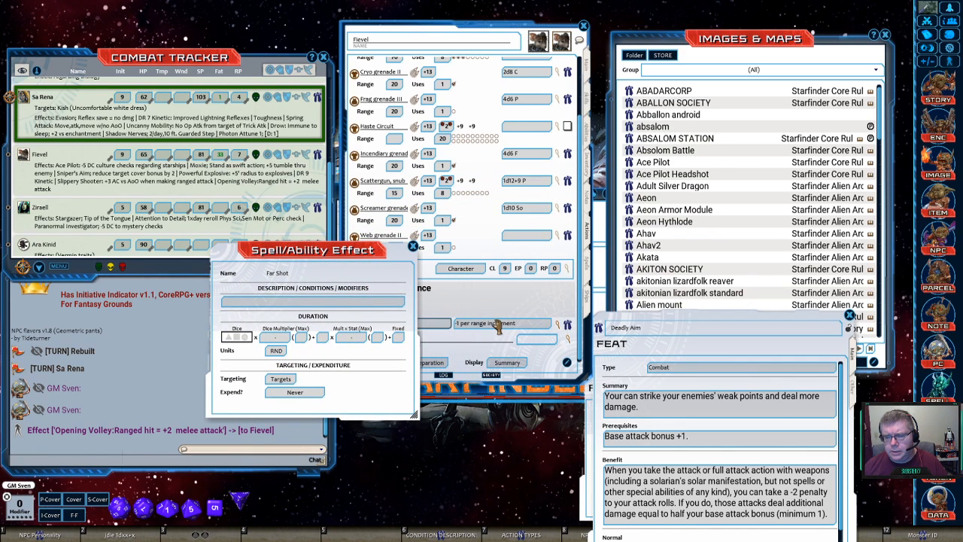
Copy the entry's "-1 per range increment" text into the effect description and prefix it so it reads "Far Shot: -1 per range increment"
left_click_drag(390, 249, 304, 245)
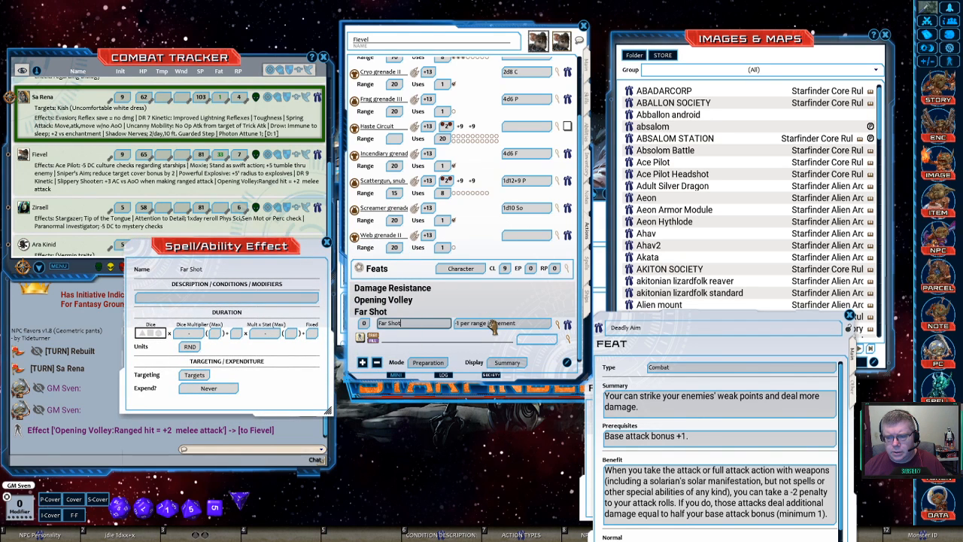
left_click_drag(492, 324, 304, 307)
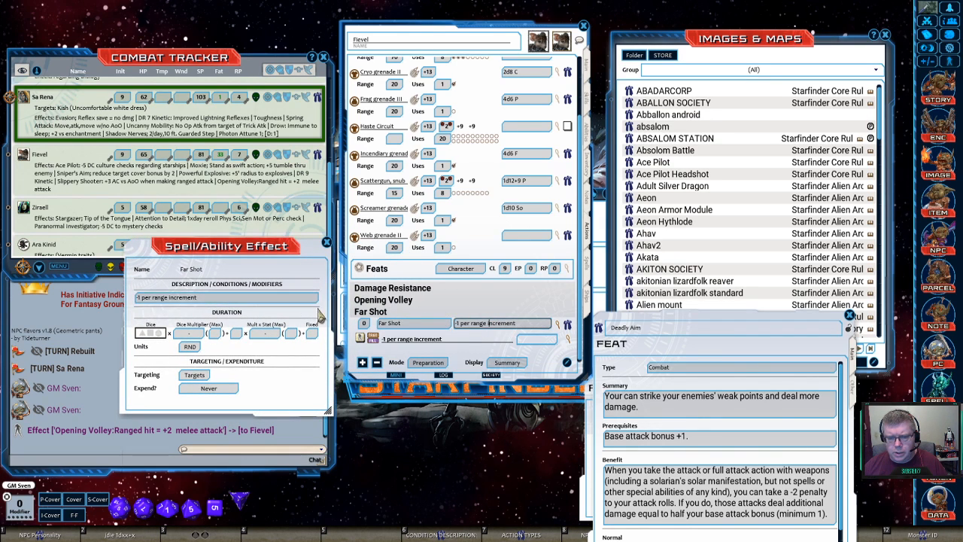
left_click(233, 299)
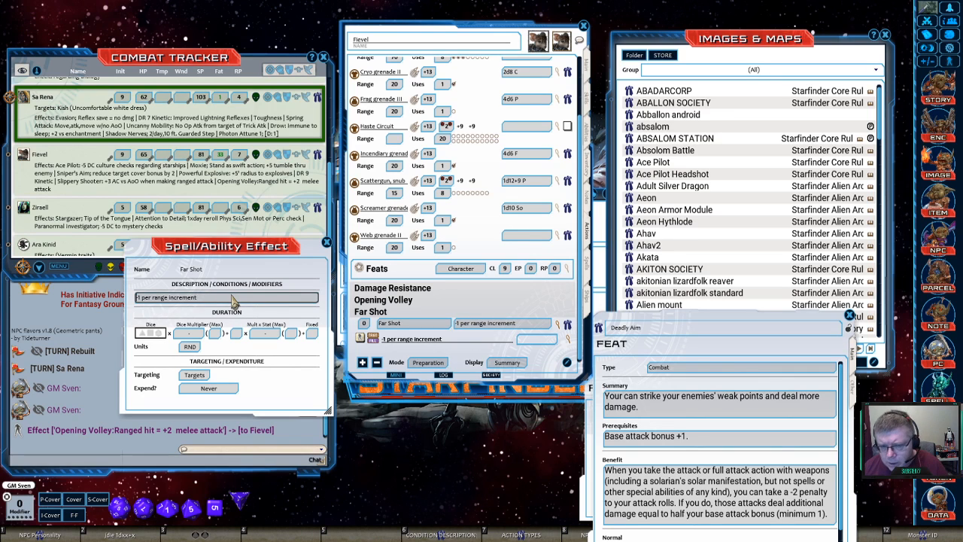
type("Fr")
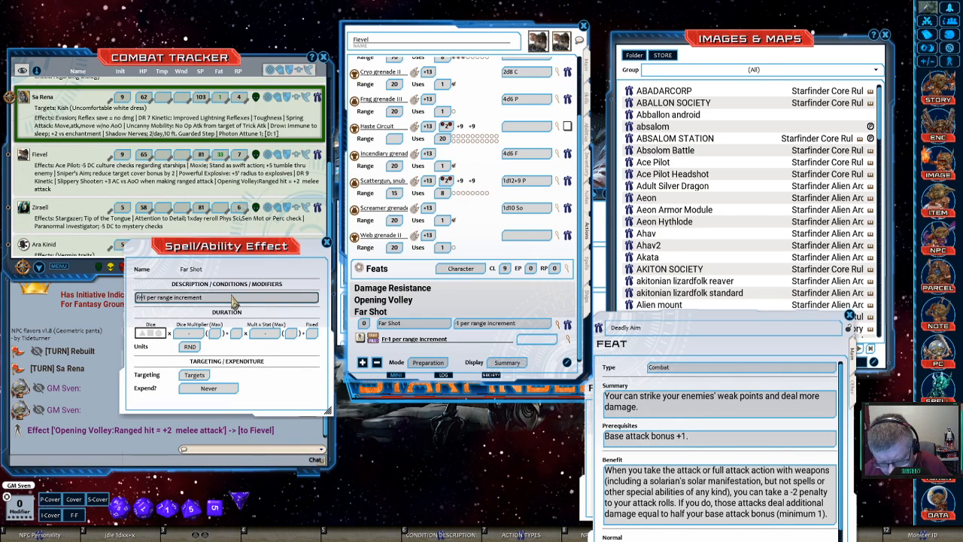
key("BackSpace")
type("ar")
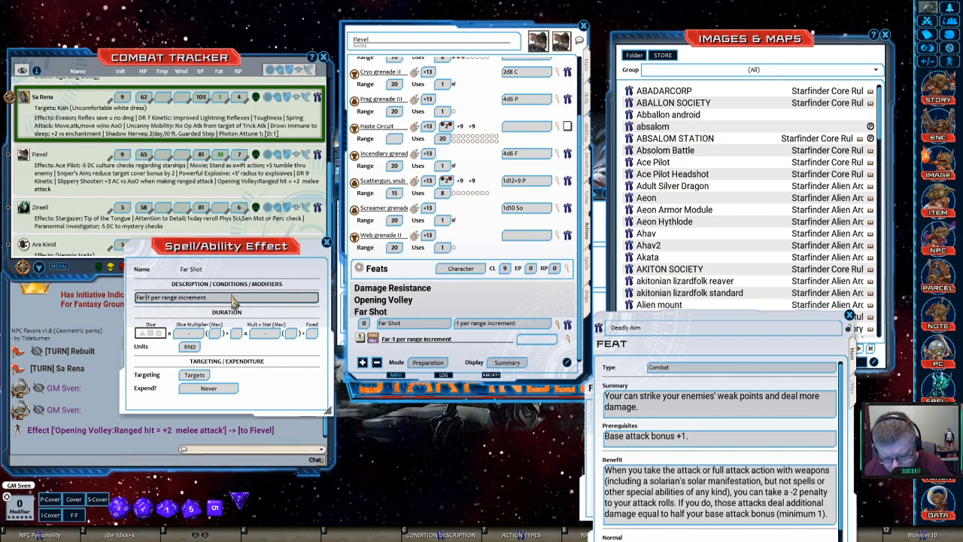
type(" Shot:")
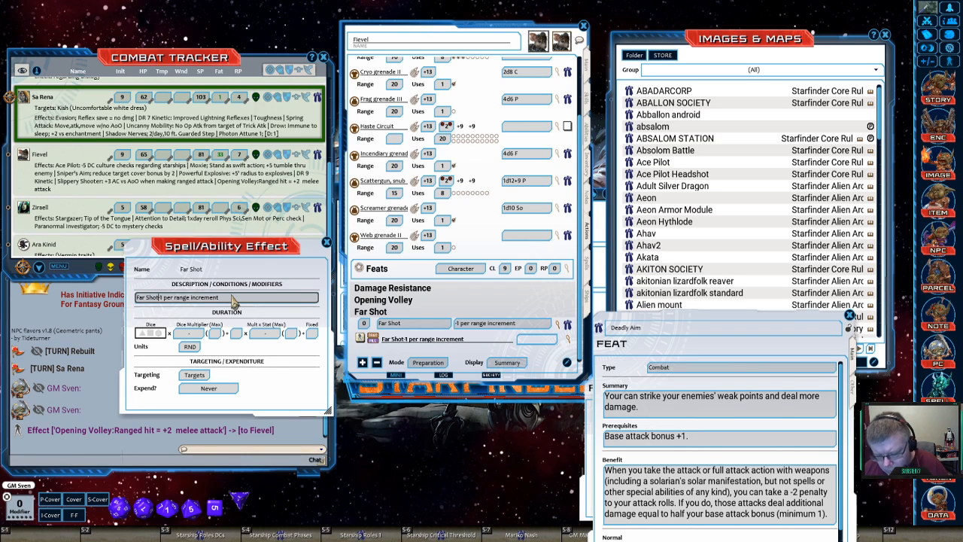
Set the Far Shot effect's targeting to Self and apply the effect to Fievel, closing the effect settings and the entry's details
left_click(199, 376)
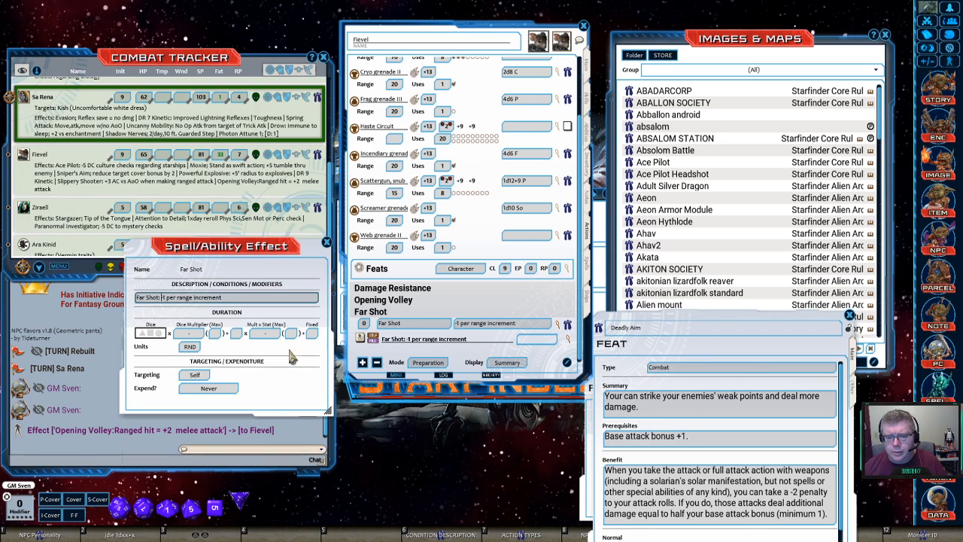
left_click(325, 241)
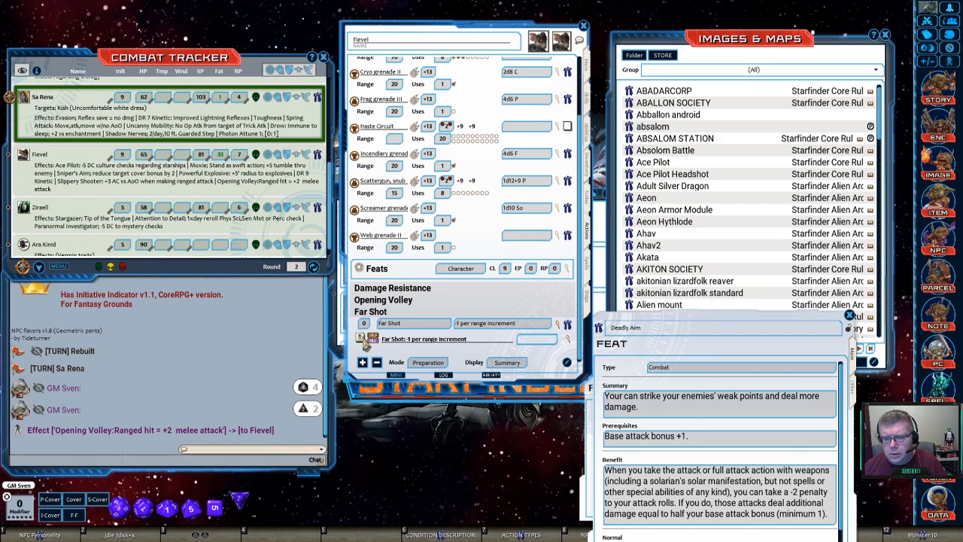
left_click(364, 340)
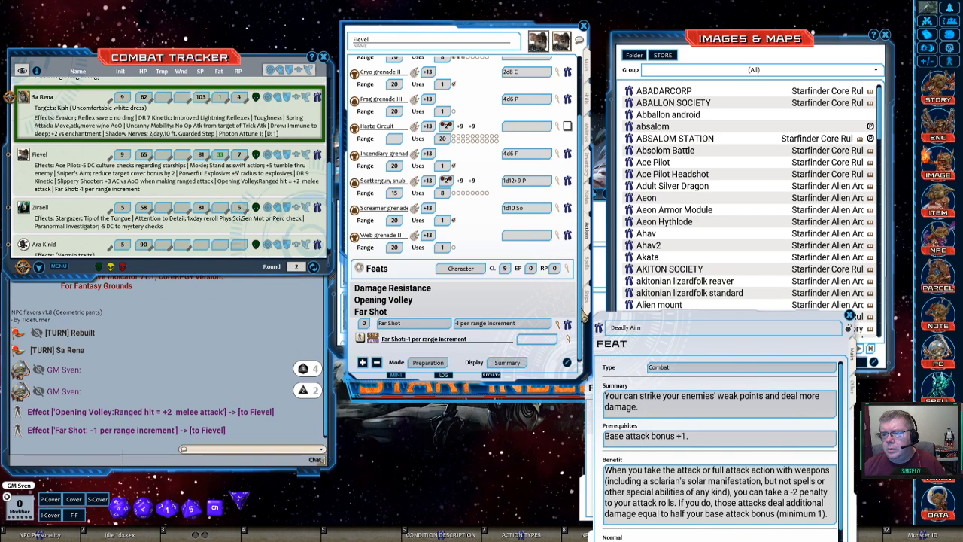
left_click_drag(583, 289, 583, 299)
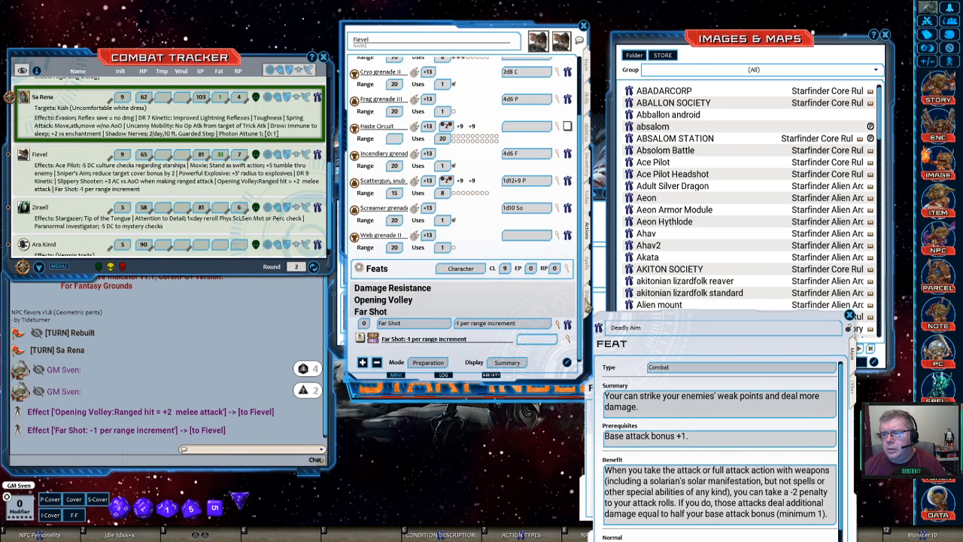
left_click(506, 316)
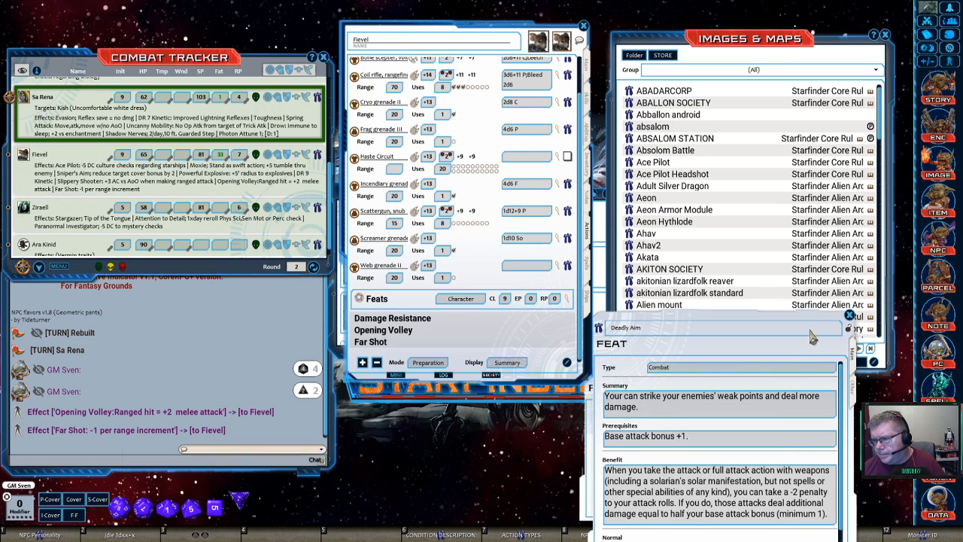
Show Fievel's spells page and move the Deadly Aim record away from the other open feat records
left_click_drag(810, 338, 823, 260)
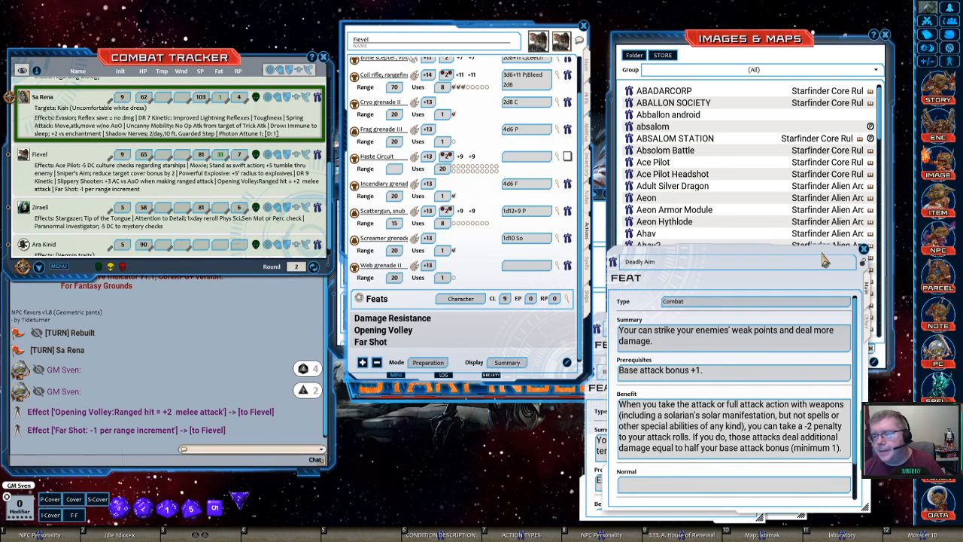
left_click(587, 271)
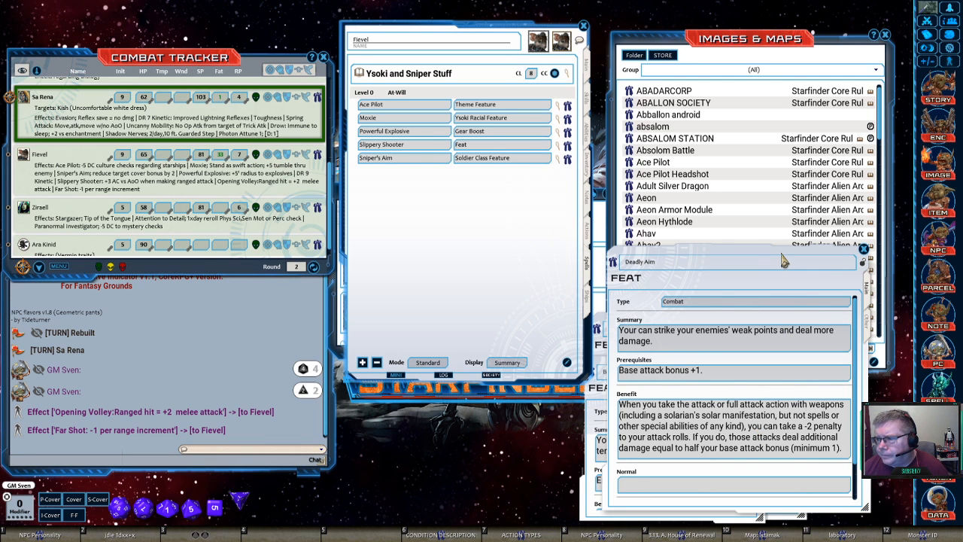
left_click_drag(756, 251, 295, 250)
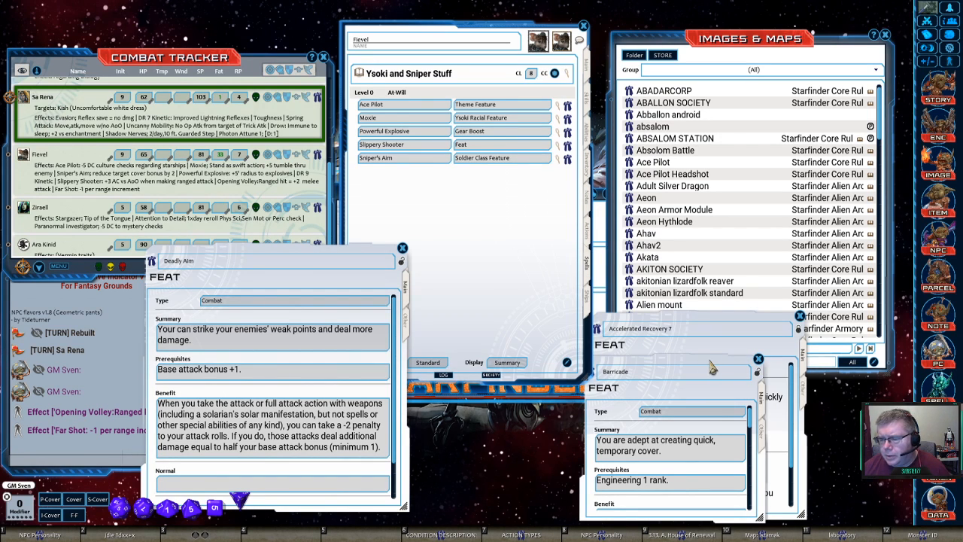
Read through the benefit texts of the Barricade and Accelerated Recovery feat records and close both records
left_click_drag(711, 367, 707, 312)
scroll(718, 376, "down", 2)
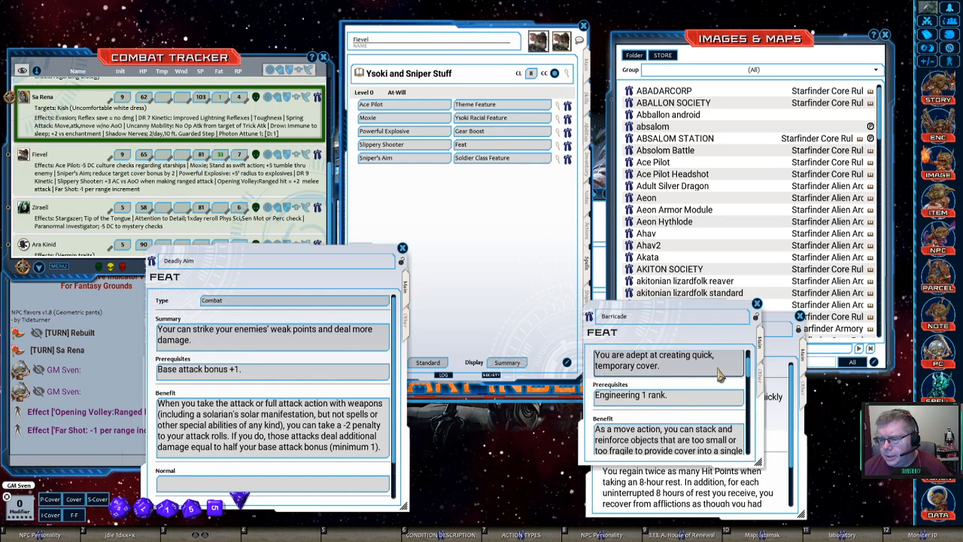
scroll(719, 374, "down", 4)
scroll(720, 374, "down", 2)
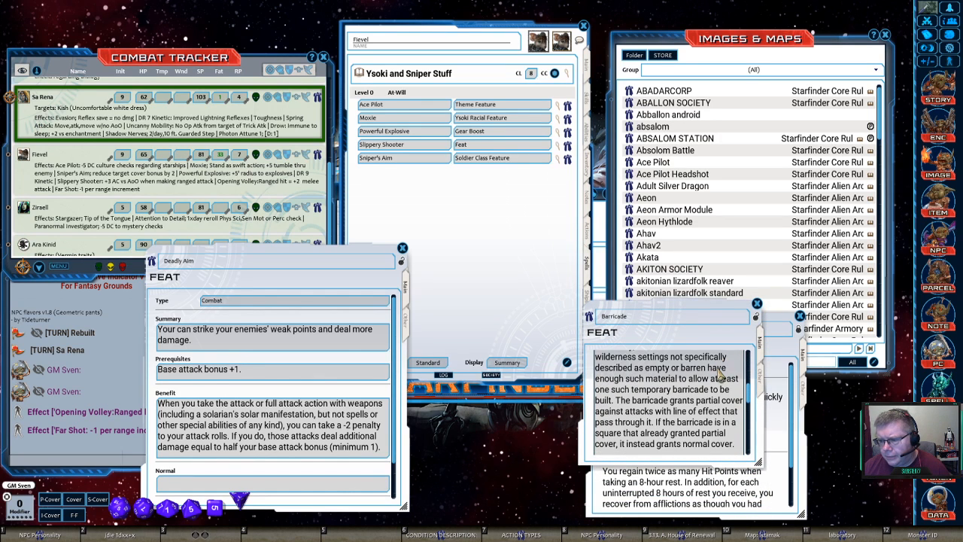
scroll(719, 374, "up", 1)
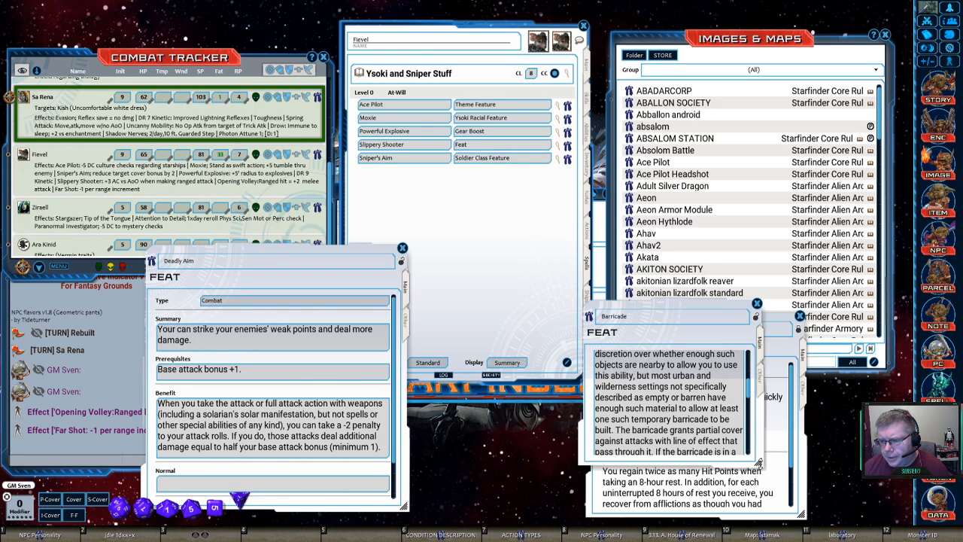
left_click_drag(762, 462, 827, 492)
scroll(779, 465, "down", 3)
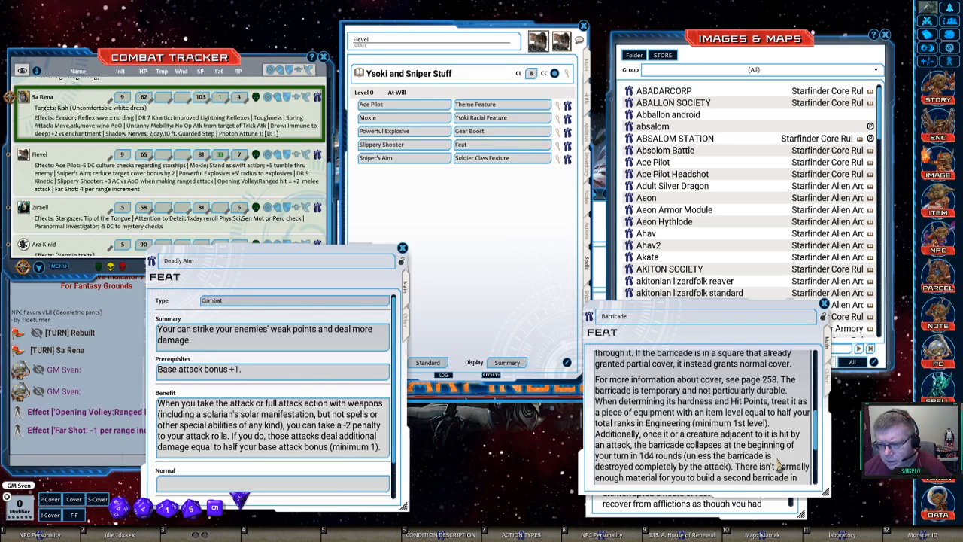
scroll(779, 465, "down", 1)
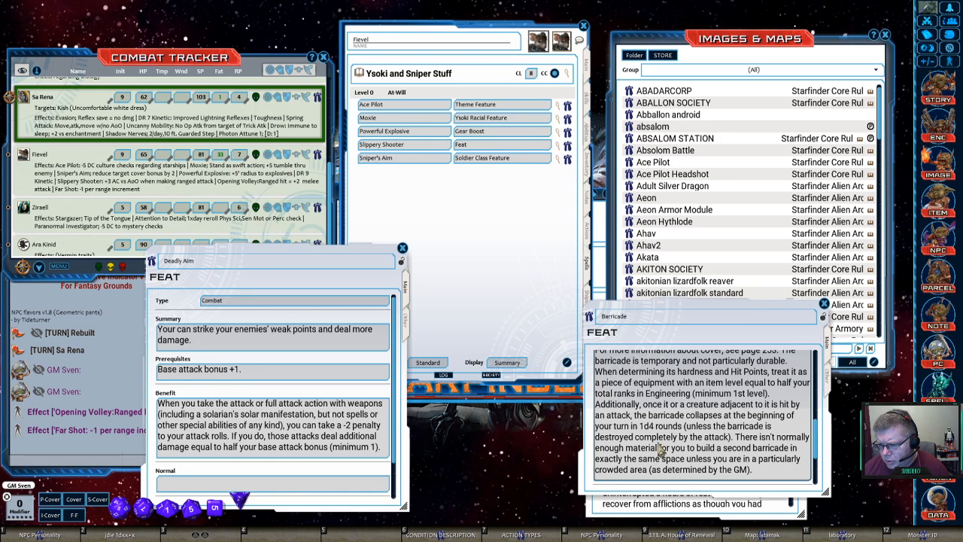
scroll(660, 449, "up", 3)
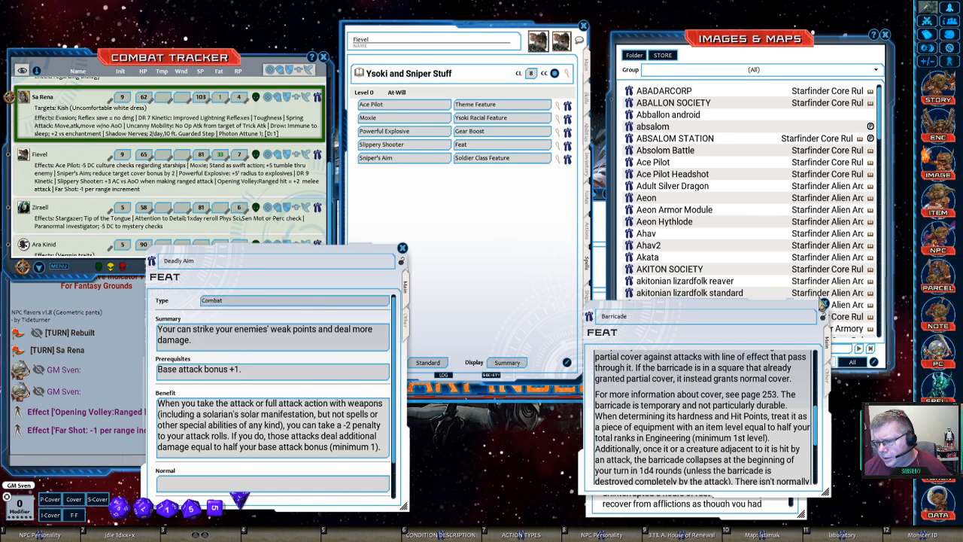
left_click(823, 303)
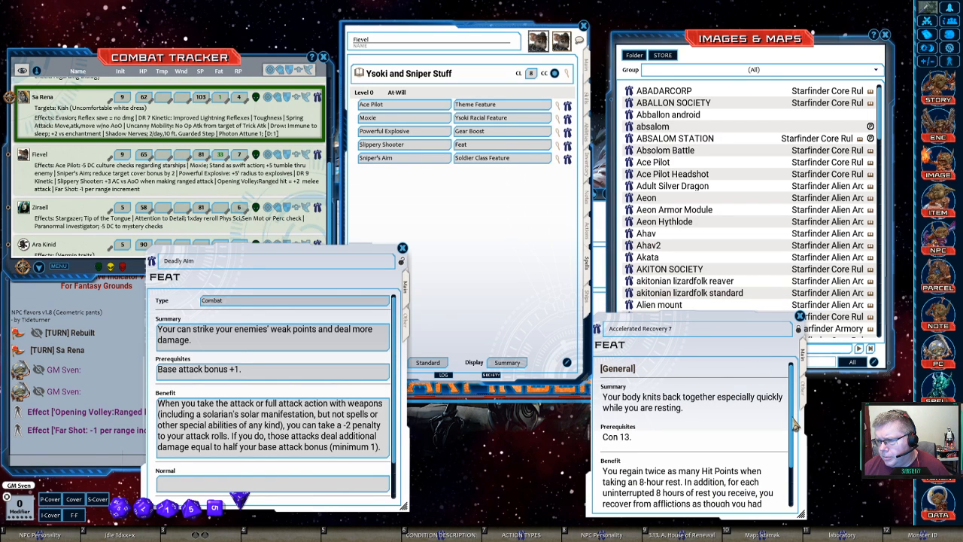
scroll(795, 426, "down", 3)
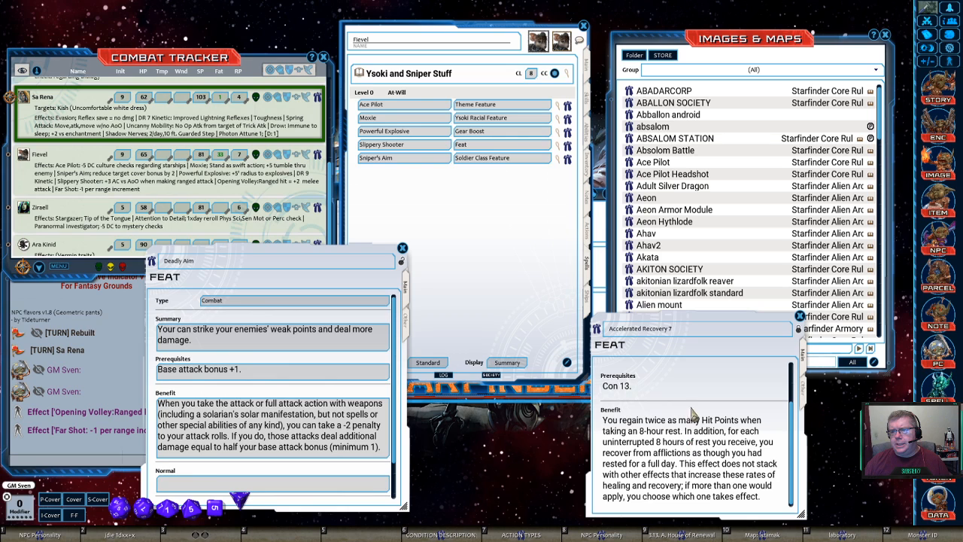
left_click(799, 316)
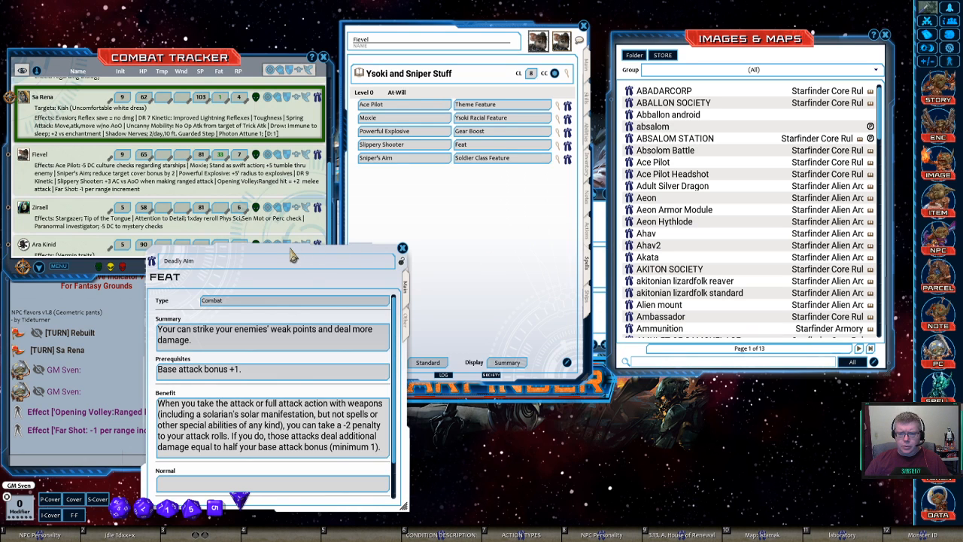
Move the Deadly Aim record to the lower part of Fievel's sheet and bring the character selection list to the front
left_click_drag(309, 258, 586, 236)
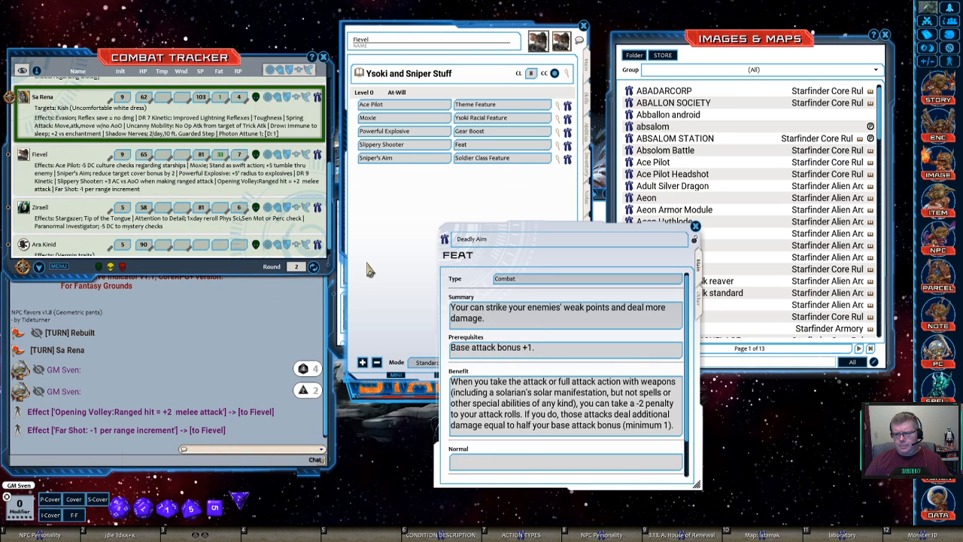
left_click_drag(516, 238, 544, 264)
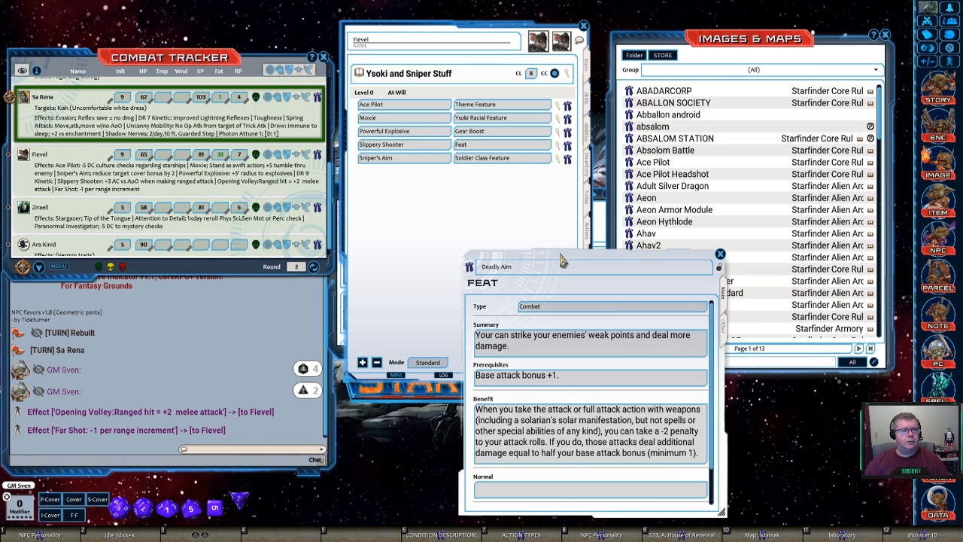
left_click(547, 225)
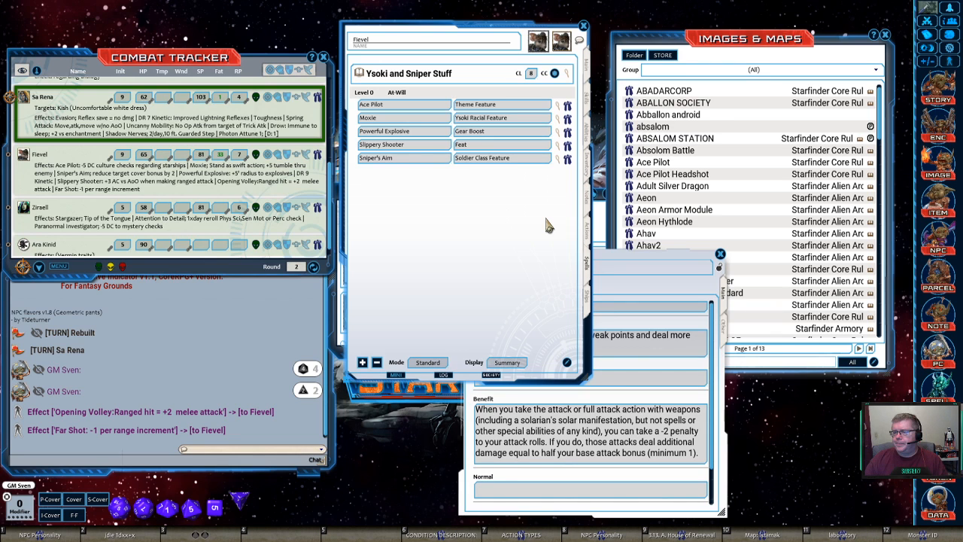
left_click(599, 220)
left_click(599, 221)
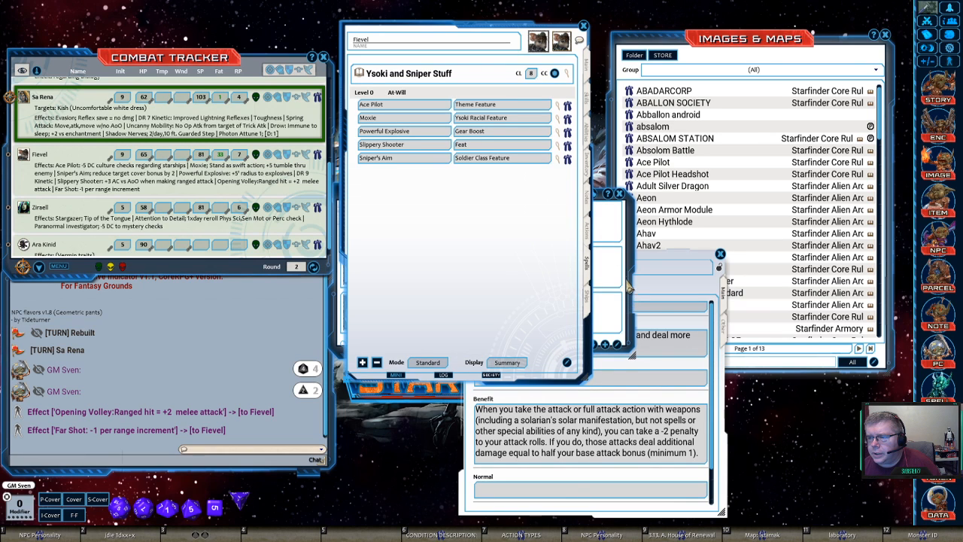
left_click(633, 254)
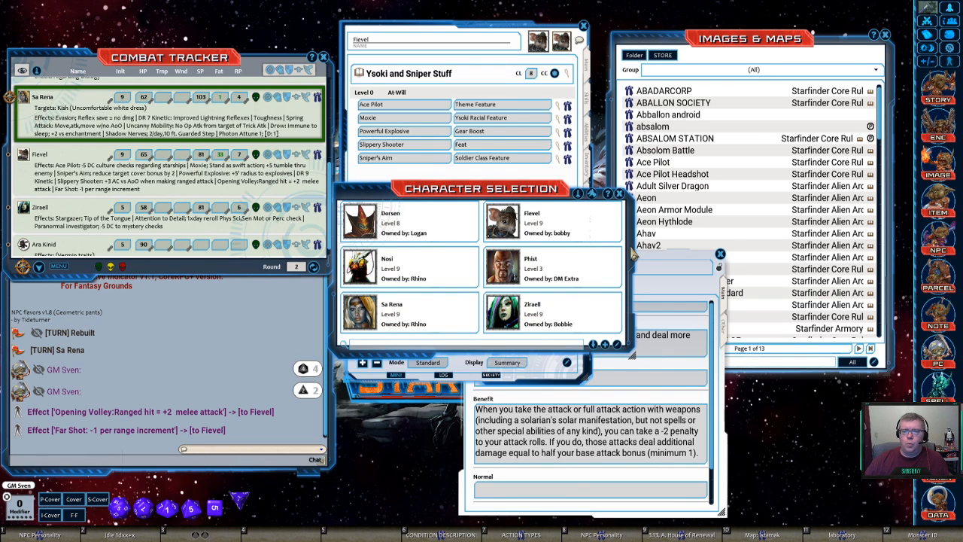